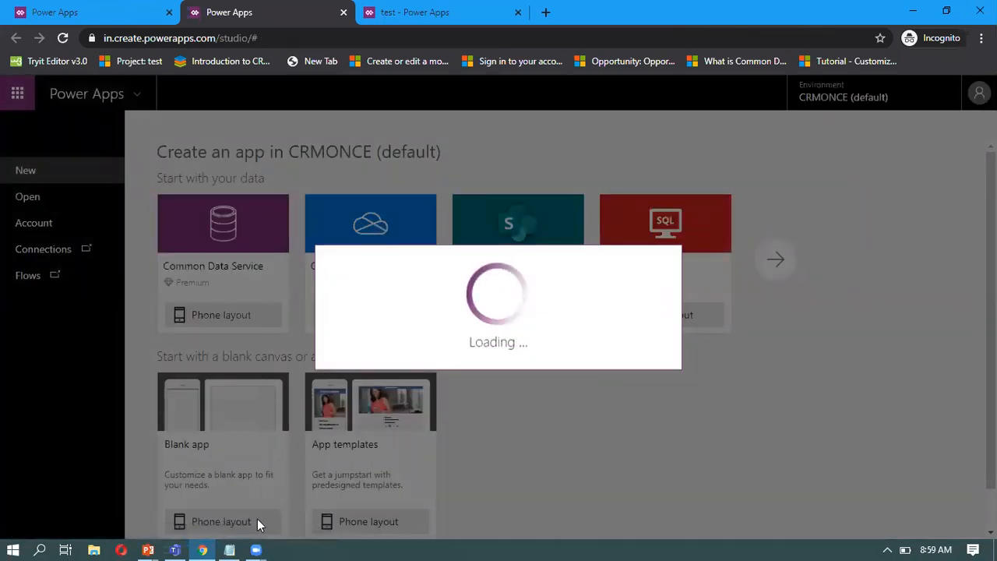
# Look at the prepared formulas in the powerapps Notepad file, minimize it, and skip the Power Apps Studio welcome dialog.
pyautogui.click(230, 550)
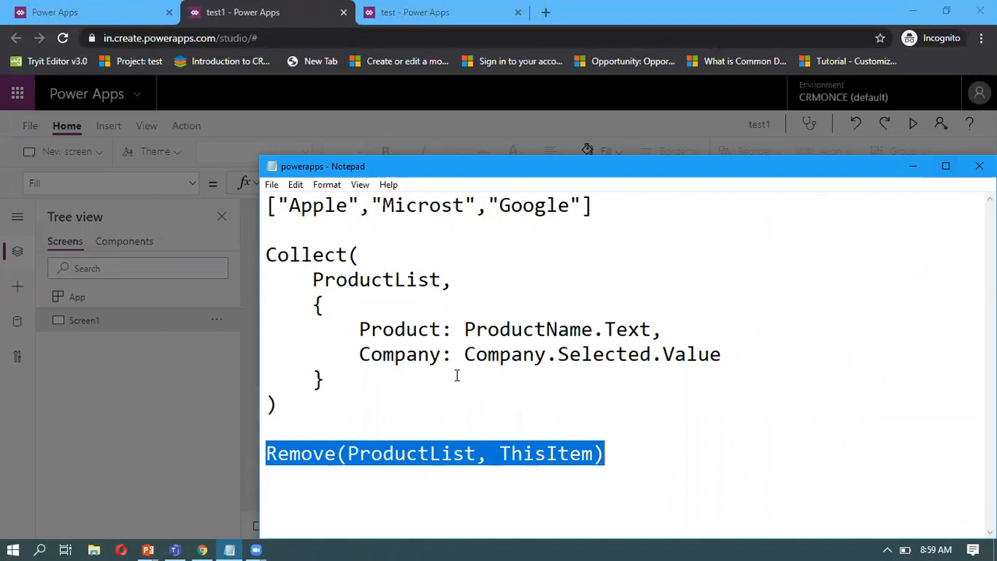
pyautogui.click(915, 167)
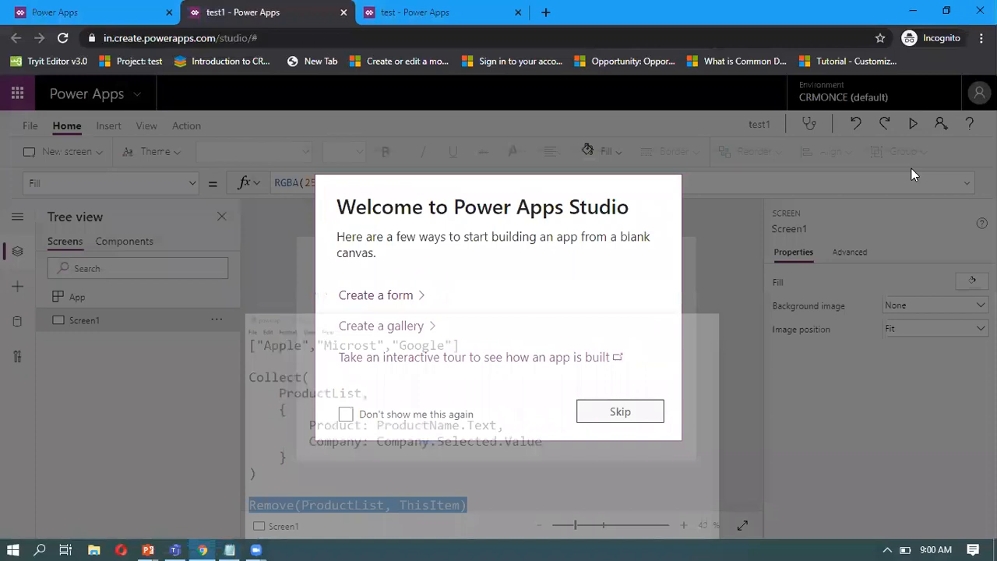
pyautogui.click(621, 408)
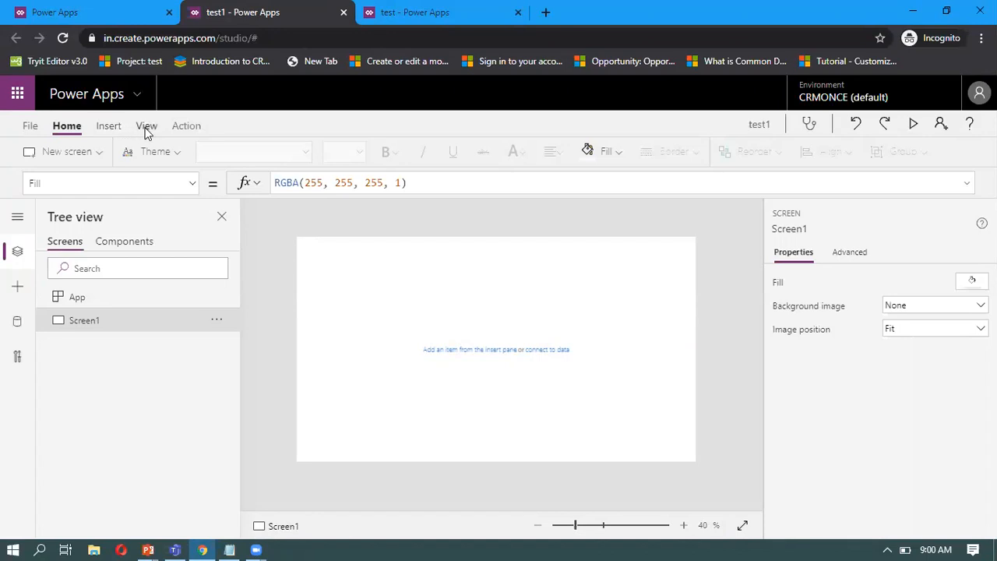
# Insert a text input on Screen1 and place it near the upper middle of the canvas.
pyautogui.click(109, 127)
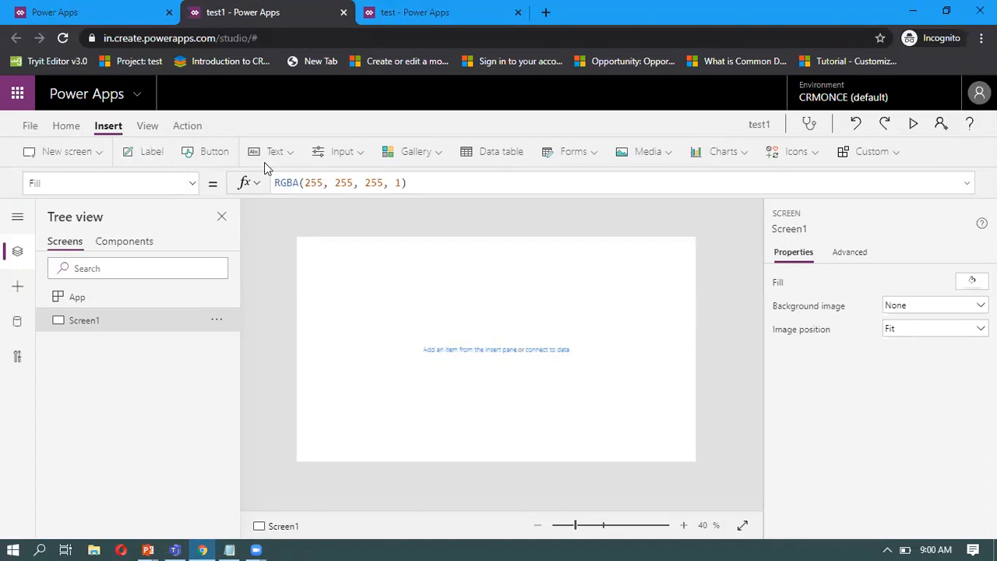
pyautogui.click(289, 153)
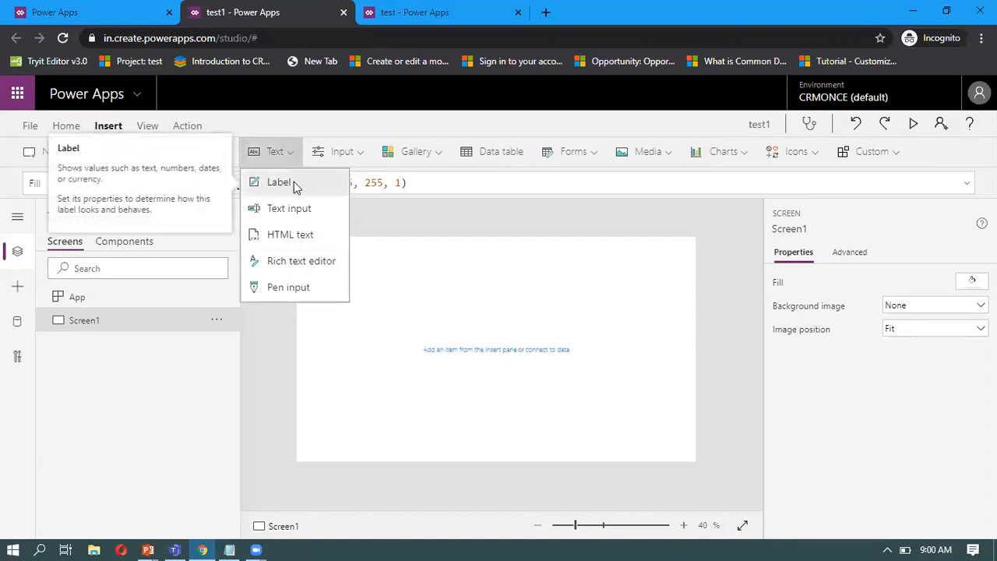
pyautogui.click(295, 212)
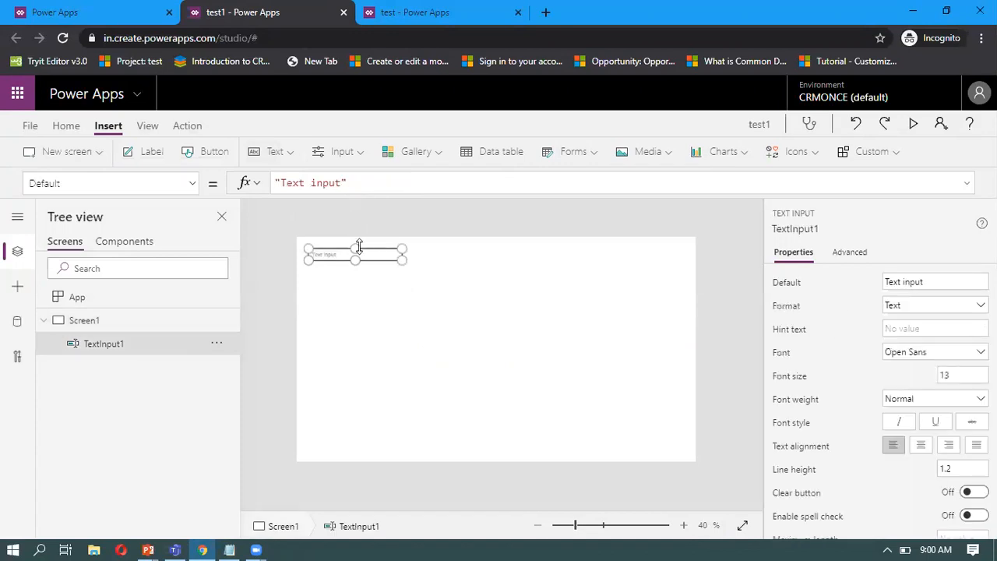
pyautogui.moveTo(374, 255); pyautogui.dragTo(461, 276)
pyautogui.click(362, 297)
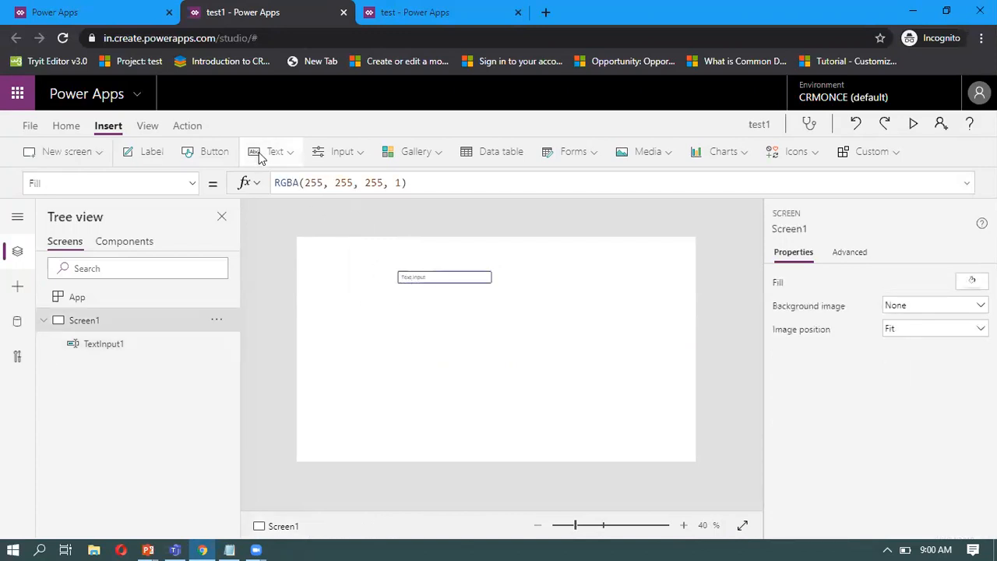
# Add a label beside the text input, on its left, and set its text to "Product Name".
pyautogui.click(146, 153)
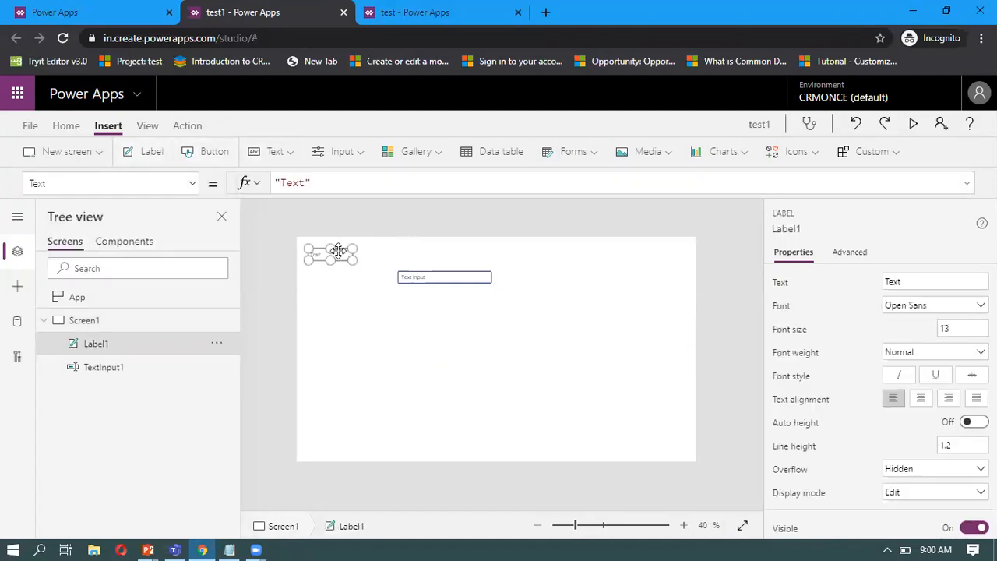
pyautogui.moveTo(341, 249); pyautogui.dragTo(357, 278)
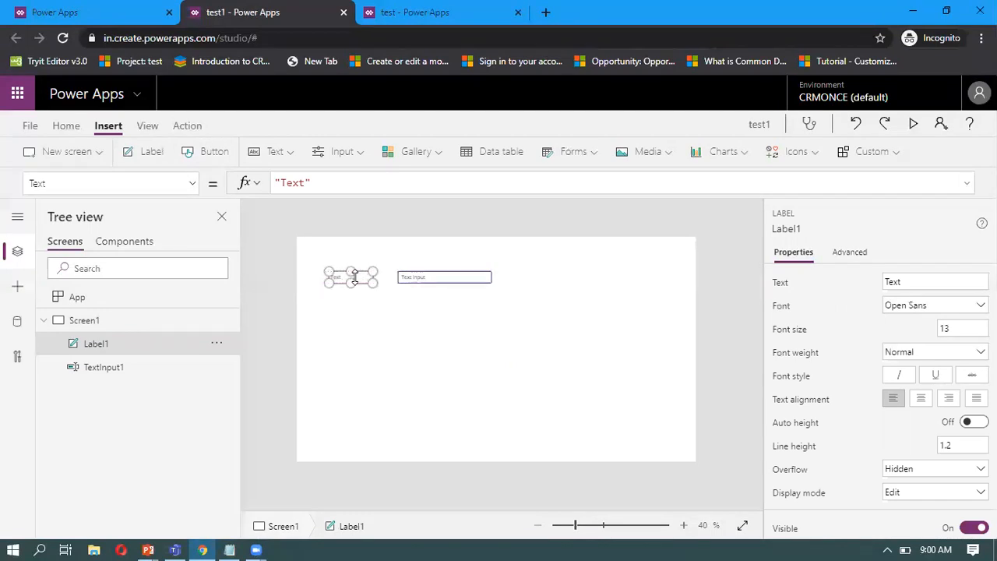
pyautogui.click(306, 183)
pyautogui.press('BackSpace')
pyautogui.press('BackSpace')
pyautogui.press('BackSpace')
pyautogui.press('BackSpace')
pyautogui.write('Product Name')
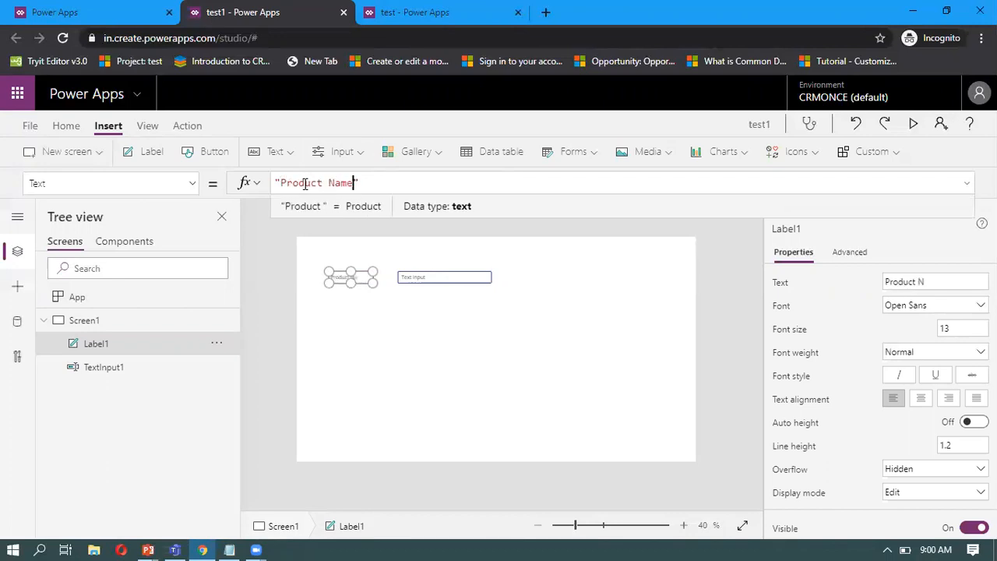
pyautogui.click(425, 327)
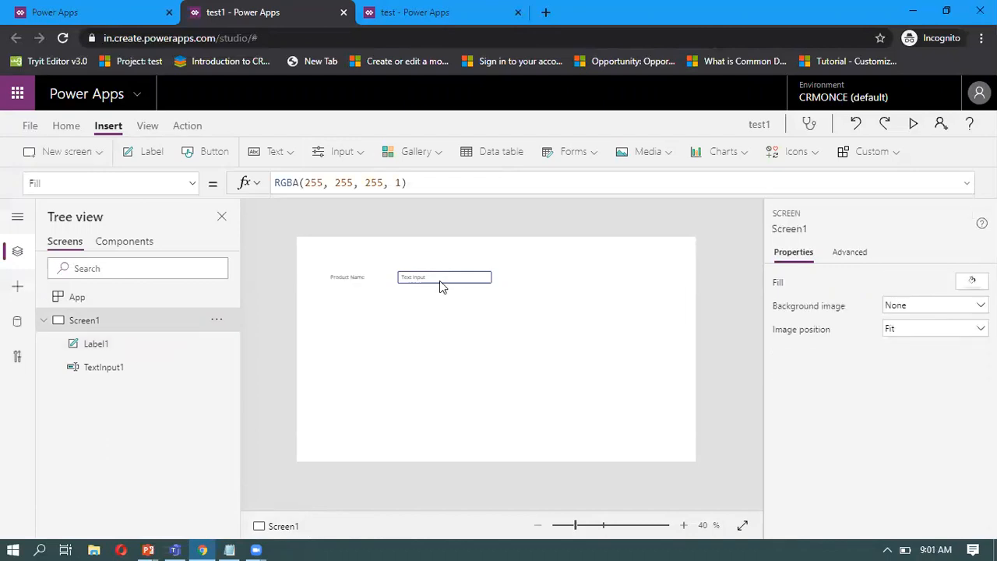
# Rename the text input control to ProductName.
pyautogui.click(440, 282)
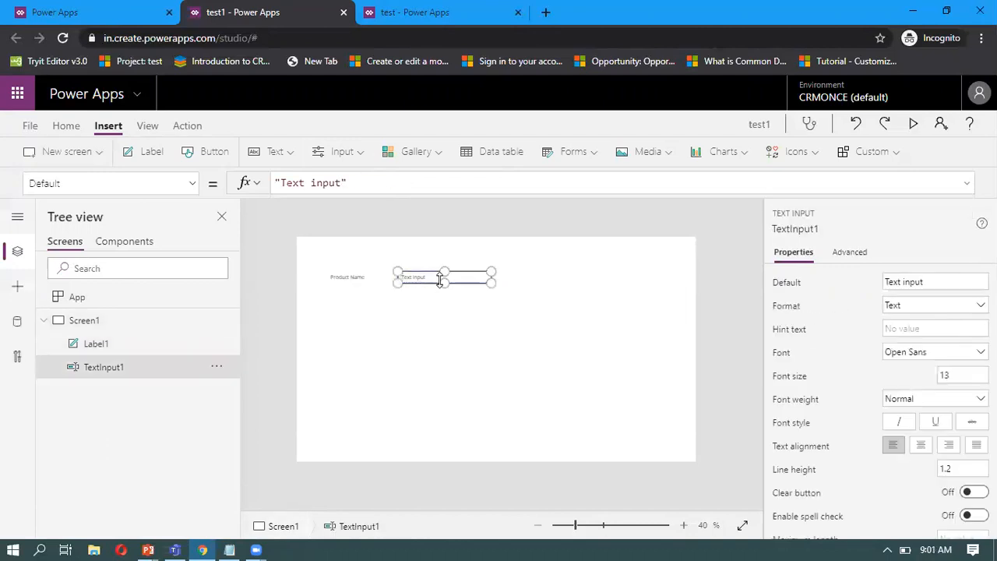
pyautogui.rightClick(163, 371)
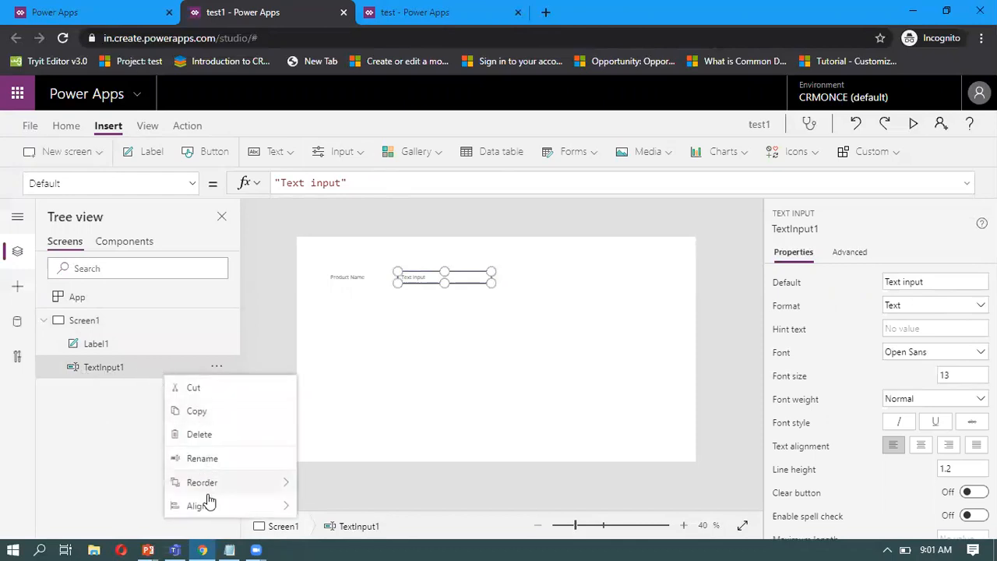
pyautogui.click(215, 457)
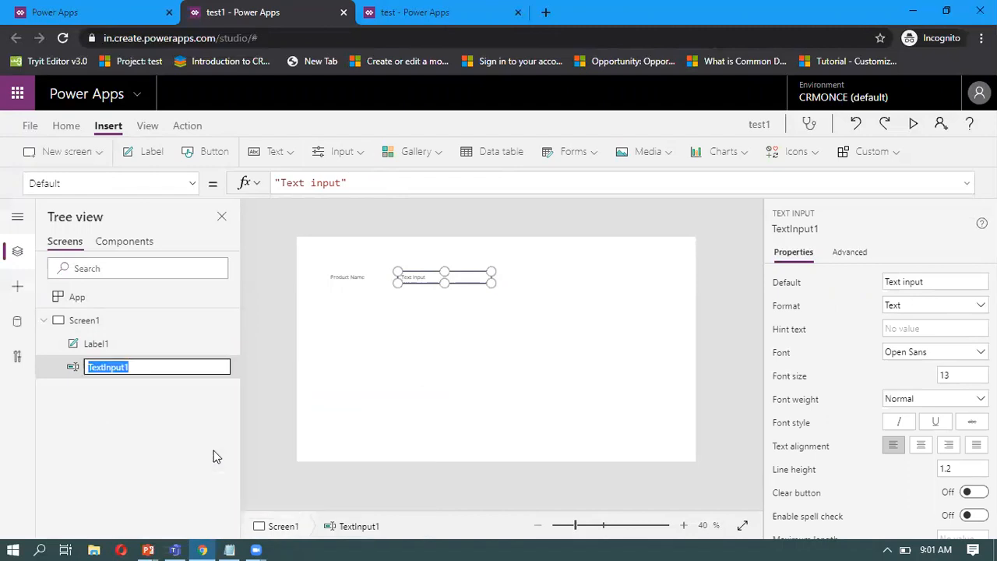
pyautogui.write('ProductName')
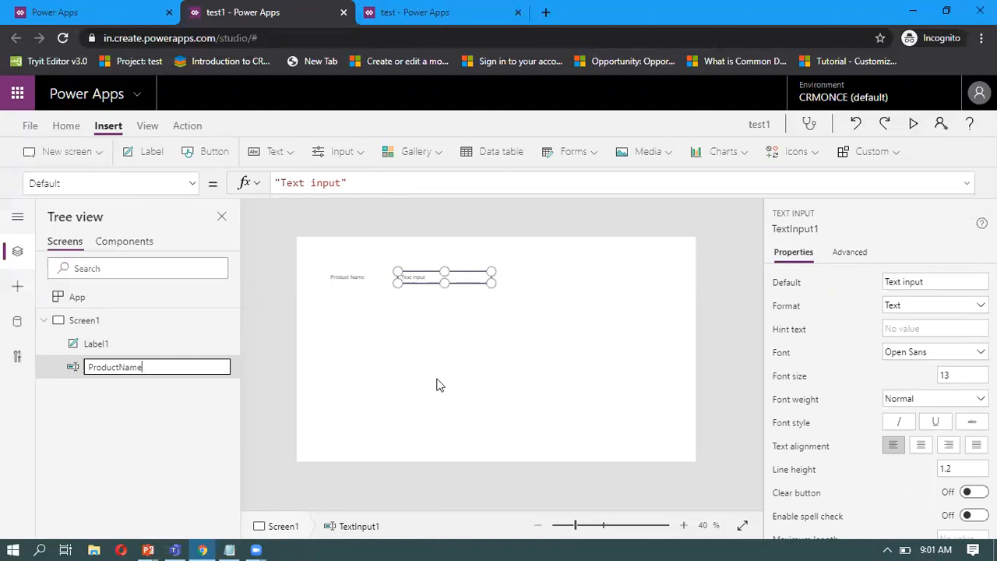
pyautogui.click(437, 385)
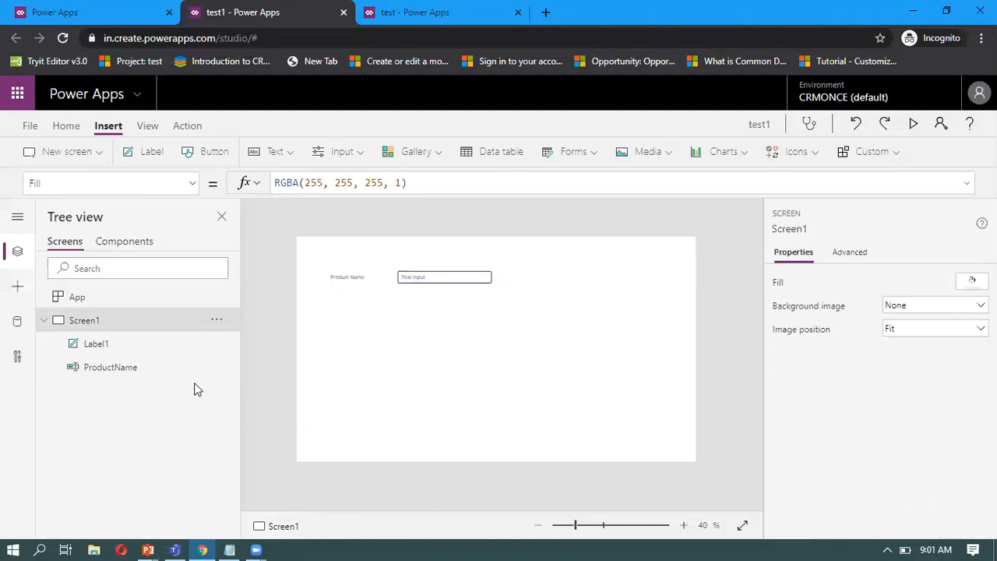
# Insert a drop-down below the product name text input, at about X 360, Y 246.
pyautogui.click(362, 150)
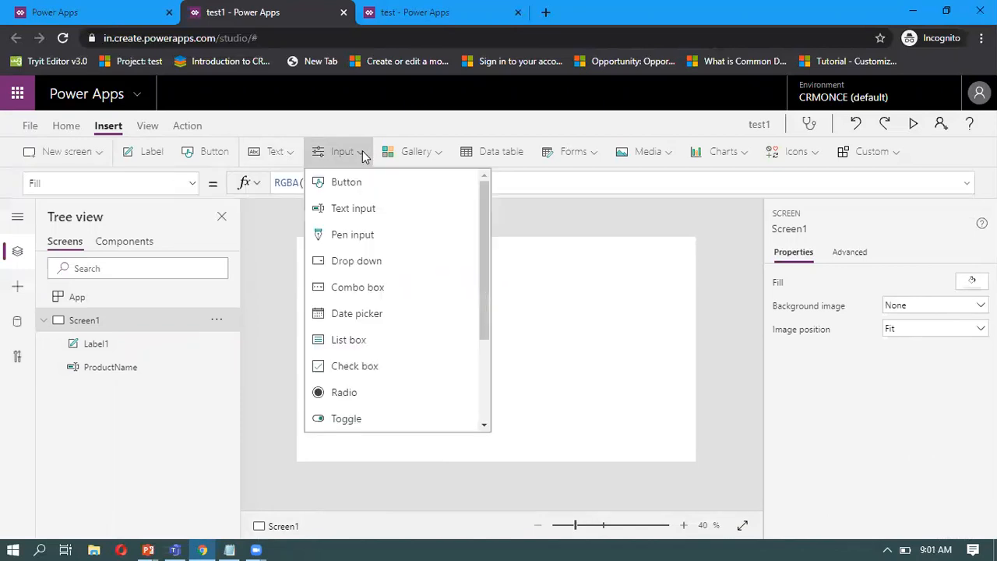
pyautogui.click(356, 262)
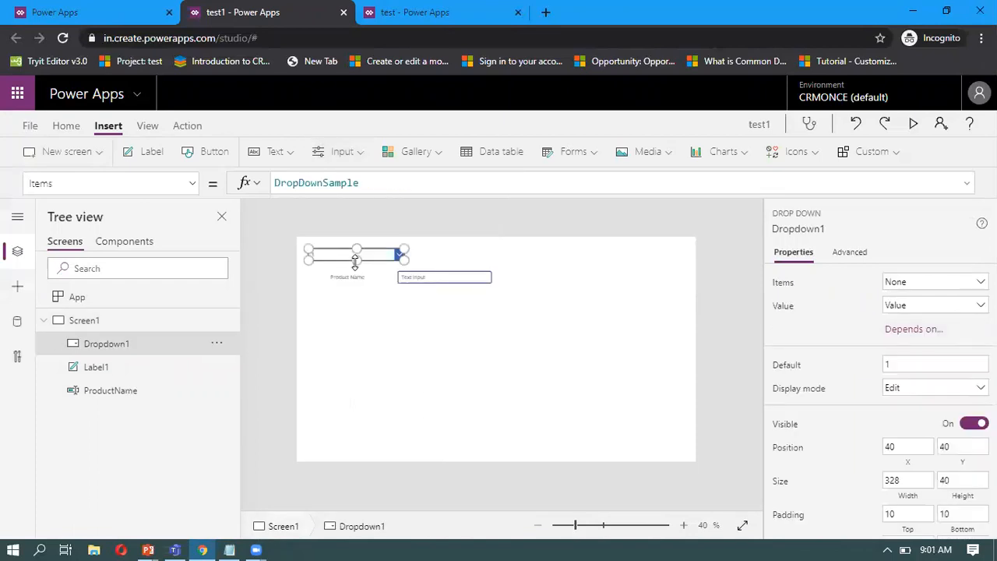
pyautogui.moveTo(338, 251); pyautogui.dragTo(431, 313)
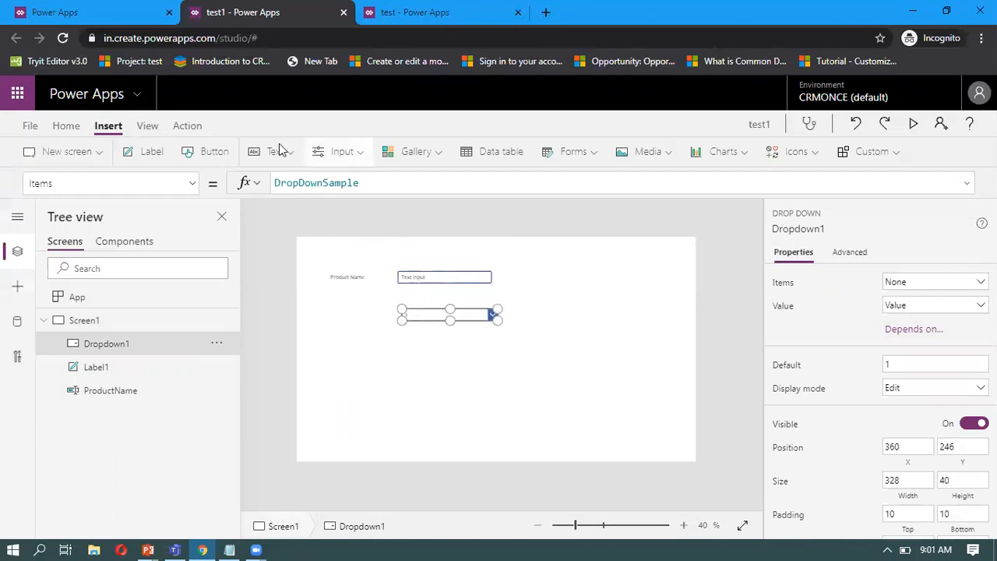
# Add a second label beside the drop-down, below the Product Name label, and set its text to "Company".
pyautogui.click(140, 153)
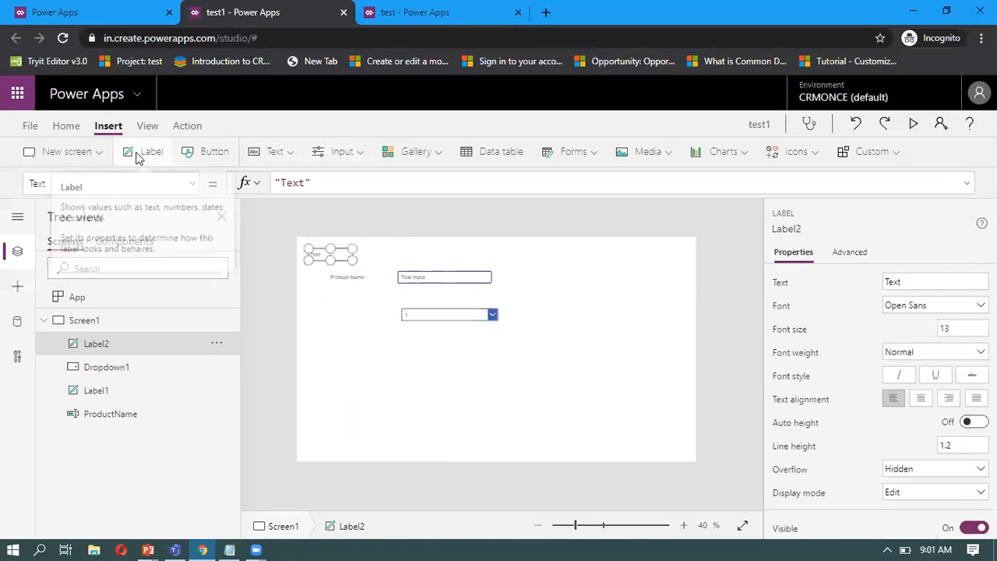
pyautogui.moveTo(320, 251); pyautogui.dragTo(338, 310)
pyautogui.doubleClick(342, 311)
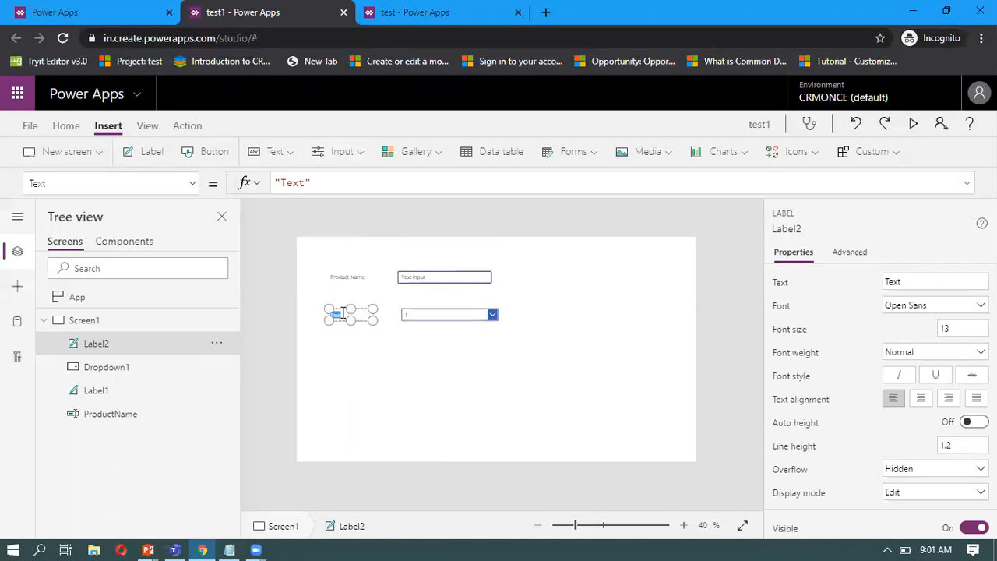
pyautogui.write('Company')
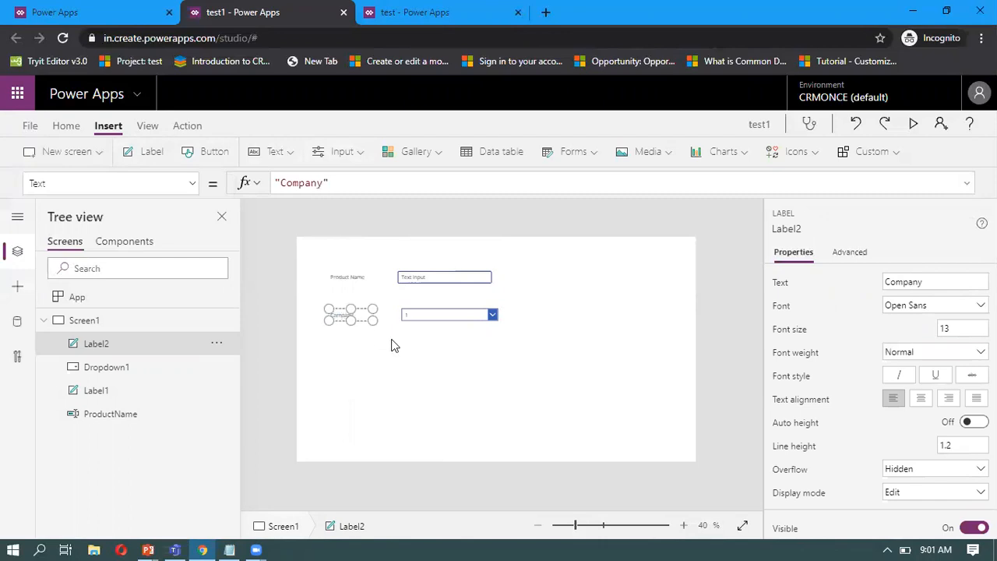
# Rename the drop-down control to Company.
pyautogui.click(152, 416)
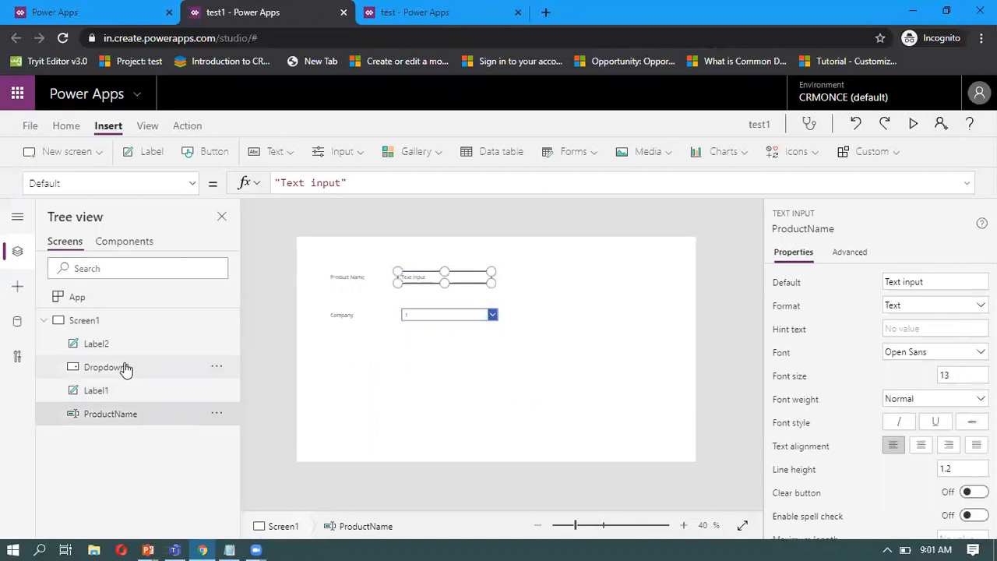
pyautogui.click(125, 369)
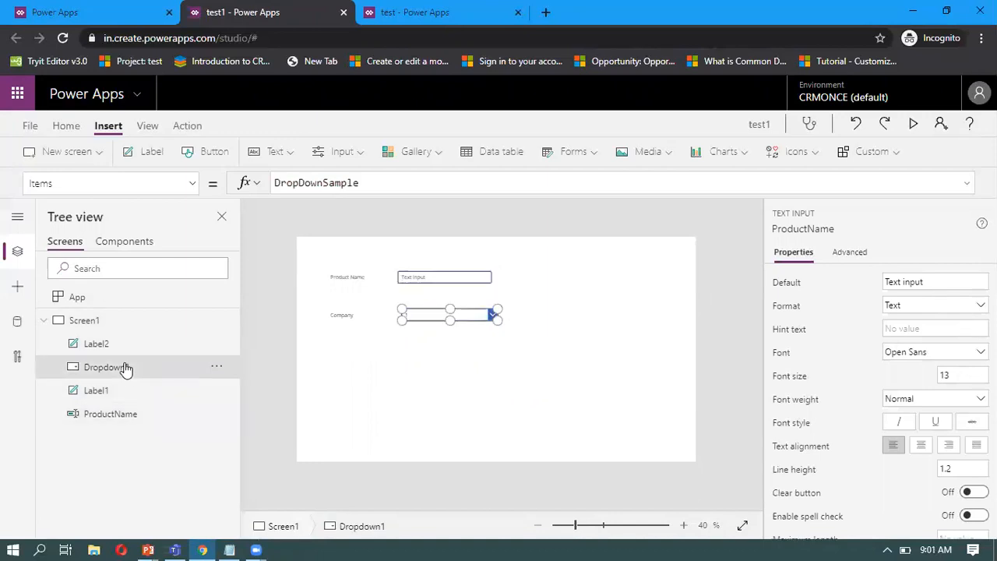
pyautogui.click(217, 369)
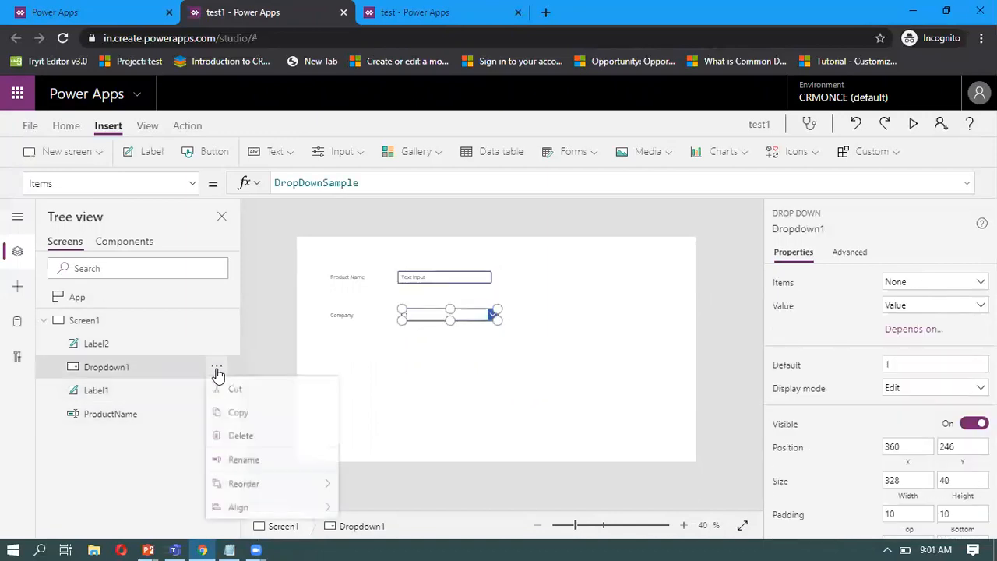
pyautogui.click(243, 463)
pyautogui.write('Co')
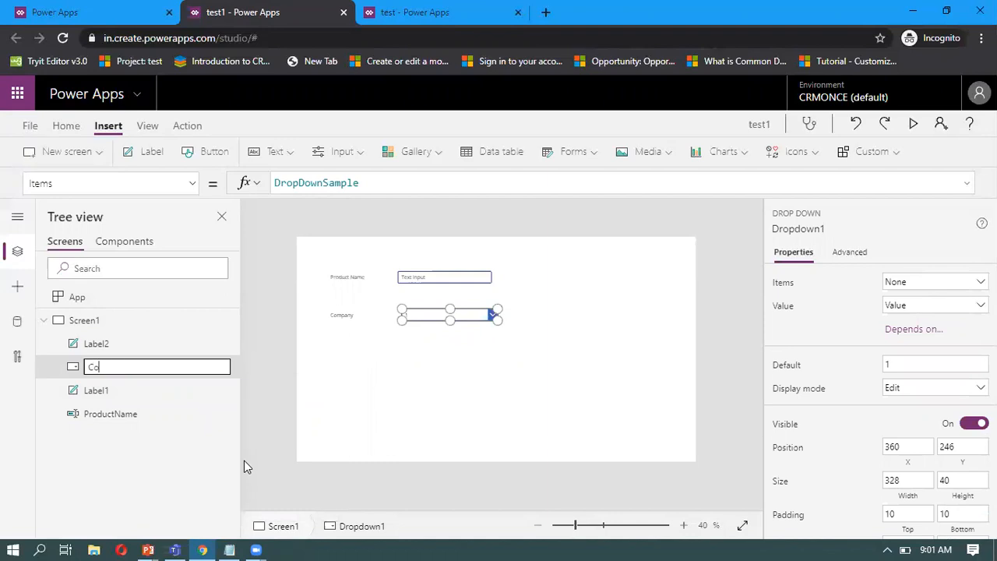
pyautogui.write('mpany')
pyautogui.click(462, 431)
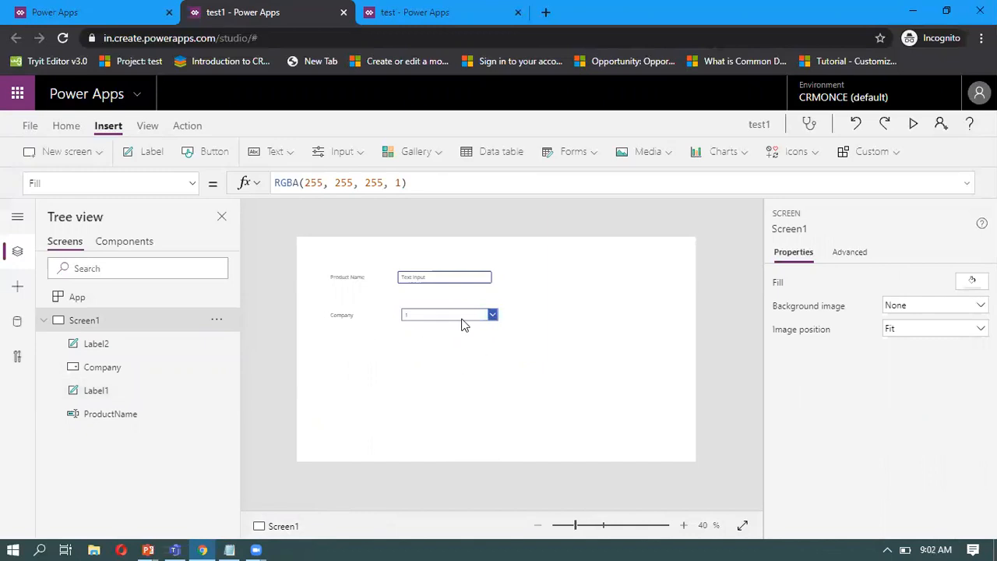
# Set the Company drop-down's Items formula to ["Apple","Microst","Google"], copying the array from the powerapps Notepad file.
pyautogui.click(416, 315)
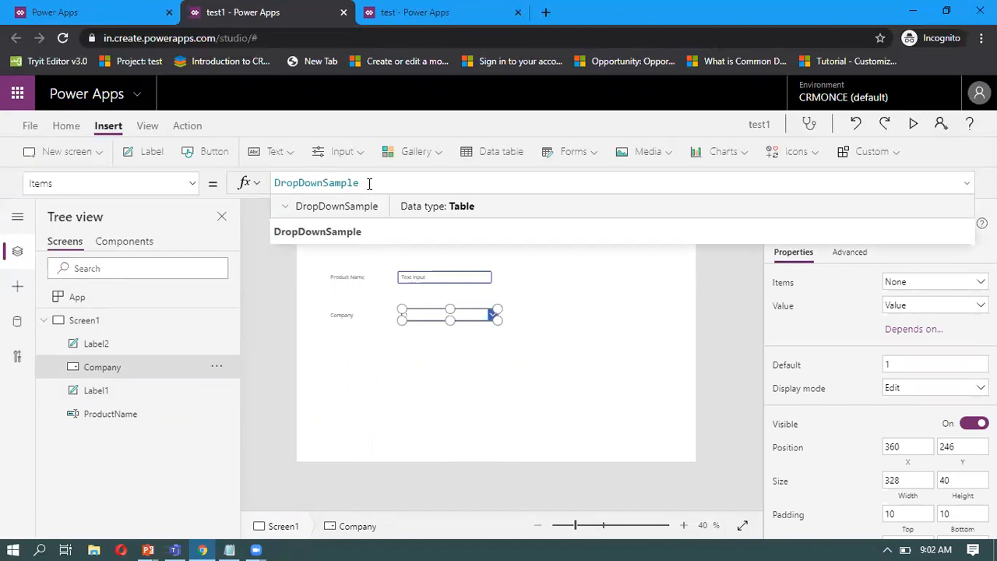
pyautogui.click(228, 549)
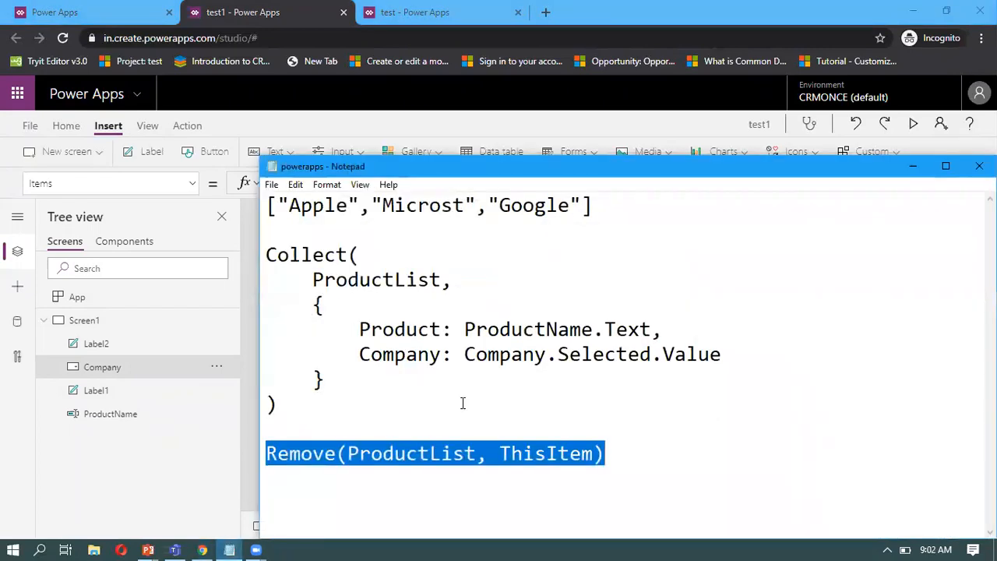
pyautogui.click(572, 236)
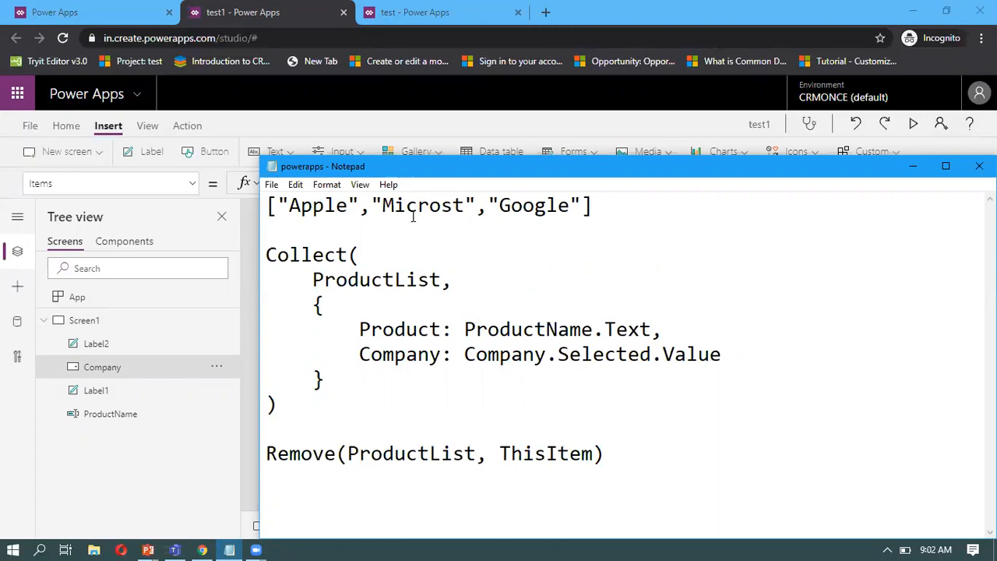
pyautogui.moveTo(597, 206); pyautogui.dragTo(229, 218)
pyautogui.hotkey('ctrl', 'c')
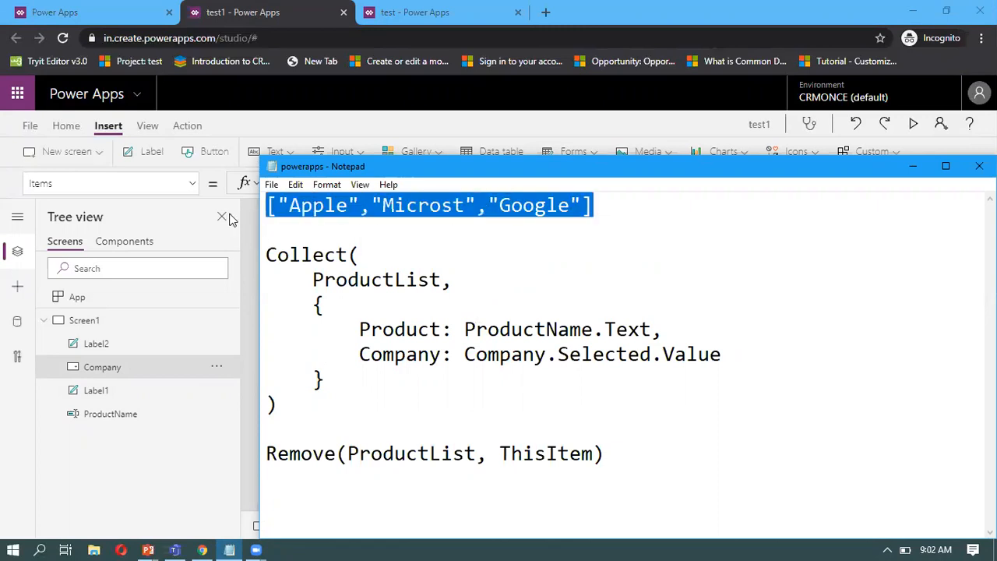
pyautogui.click(912, 166)
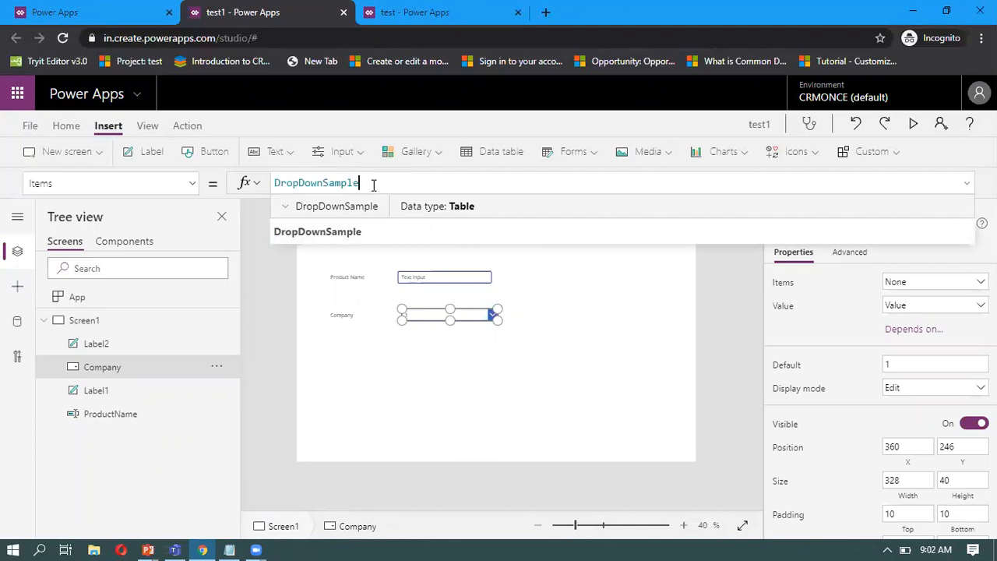
pyautogui.moveTo(359, 183); pyautogui.dragTo(272, 183)
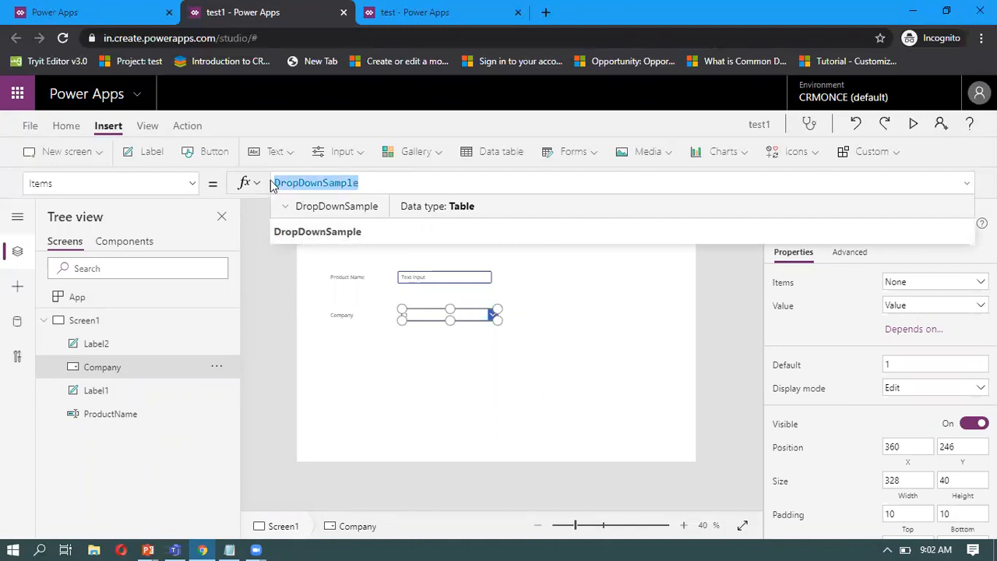
pyautogui.hotkey('ctrl', 'v')
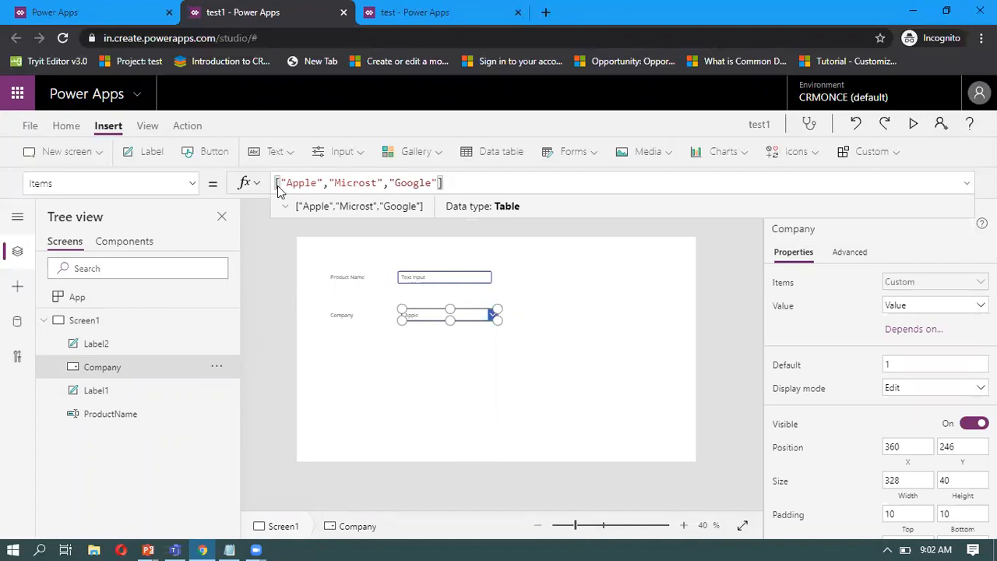
pyautogui.click(561, 307)
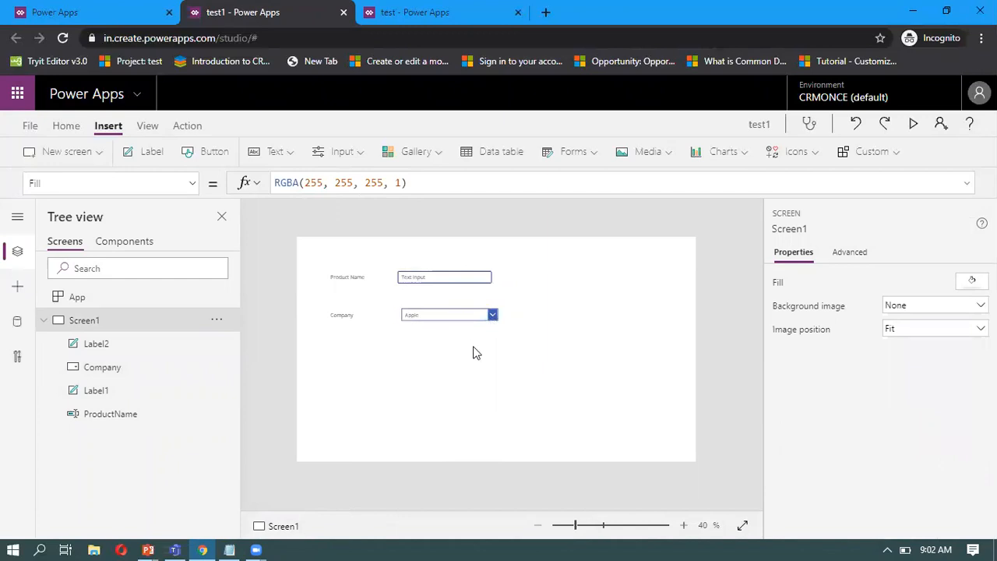
# Insert a button below the Company label at about X 110, Y 360 and set its text to "Add".
pyautogui.click(208, 153)
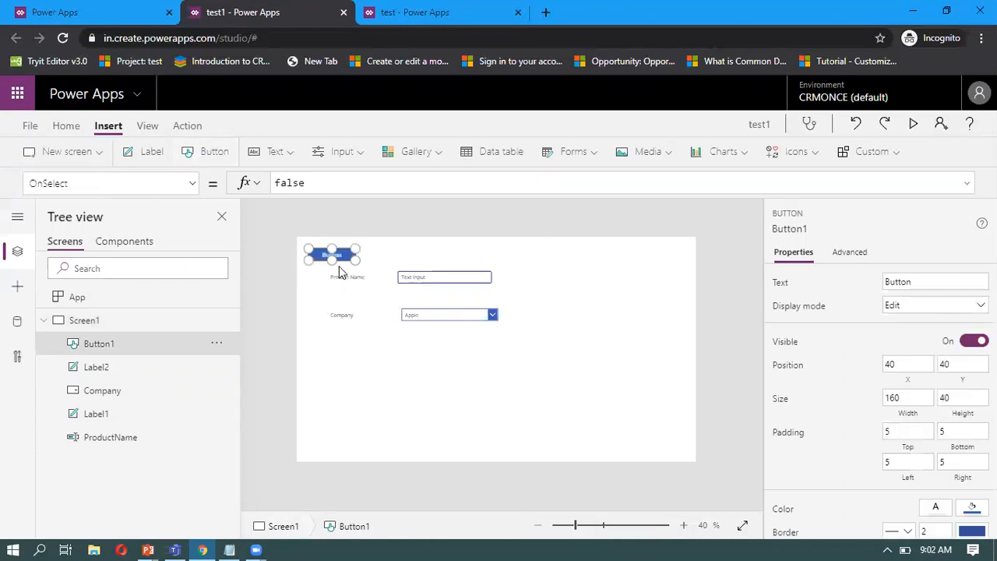
pyautogui.moveTo(340, 251); pyautogui.dragTo(363, 350)
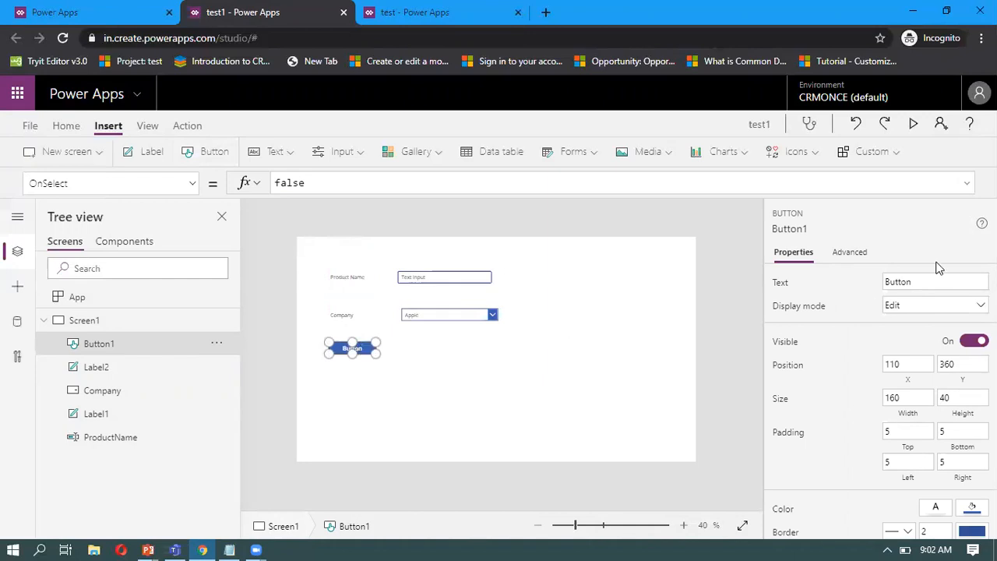
pyautogui.moveTo(927, 281); pyautogui.dragTo(879, 285)
pyautogui.write('Add')
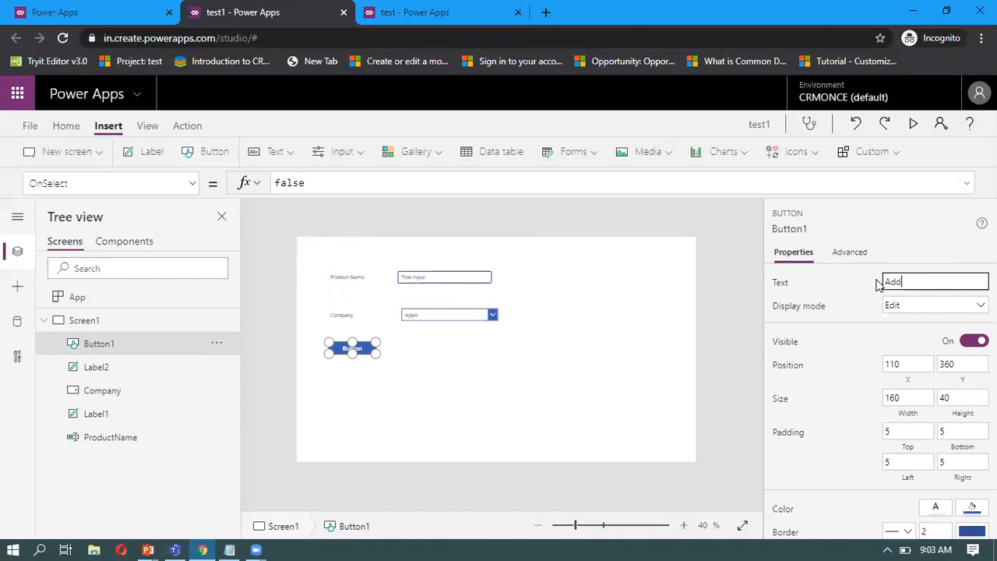
pyautogui.click(605, 347)
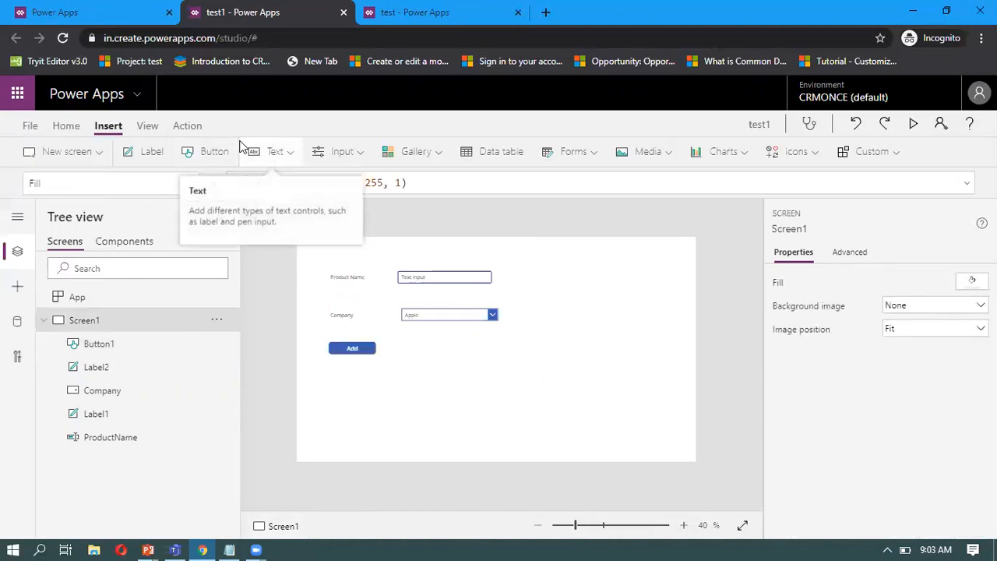
# Insert a second button beside the Add button at about X 346, Y 360 and set its text to "Clear".
pyautogui.click(206, 156)
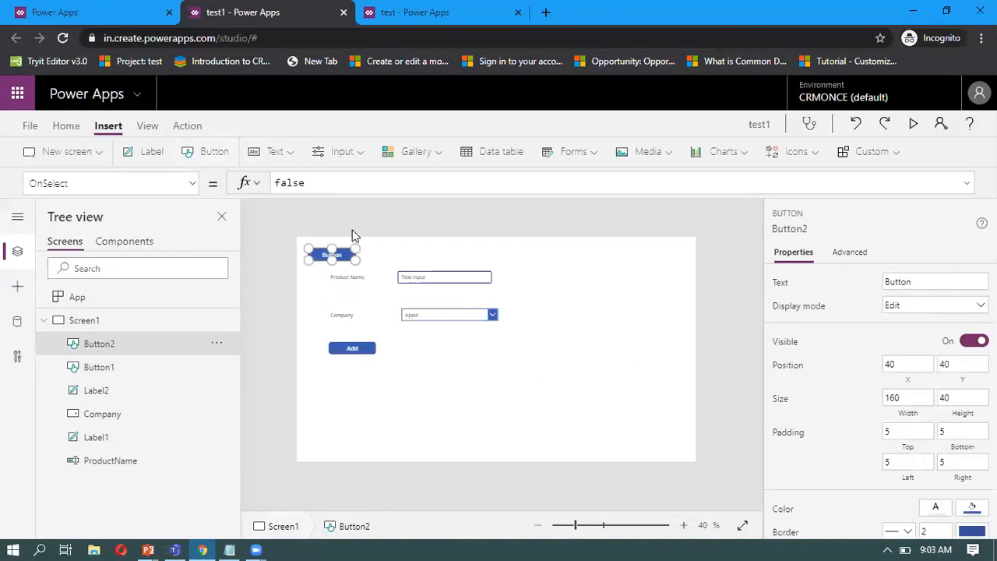
pyautogui.moveTo(343, 254); pyautogui.dragTo(433, 347)
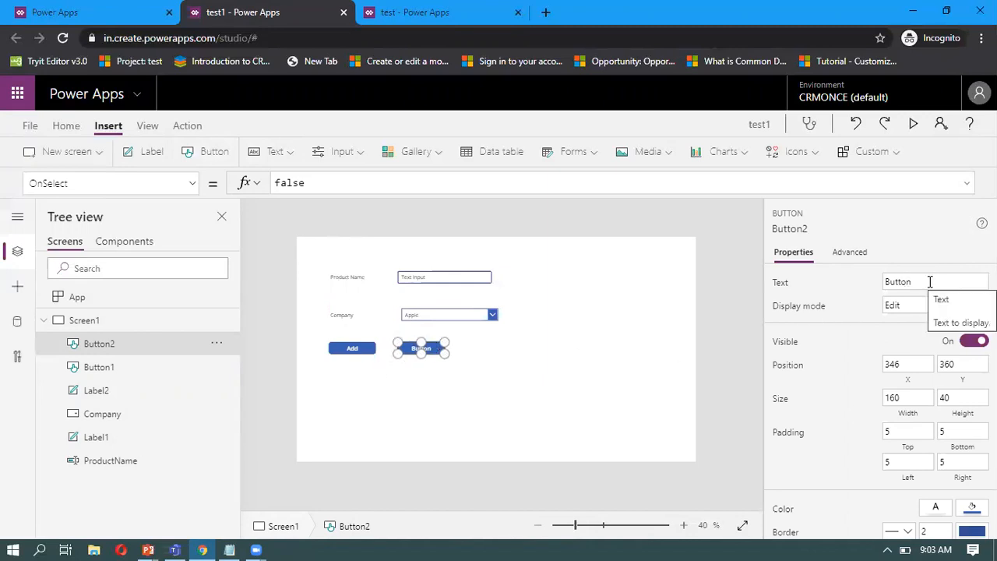
pyautogui.moveTo(927, 282); pyautogui.dragTo(881, 283)
pyautogui.write('Clear')
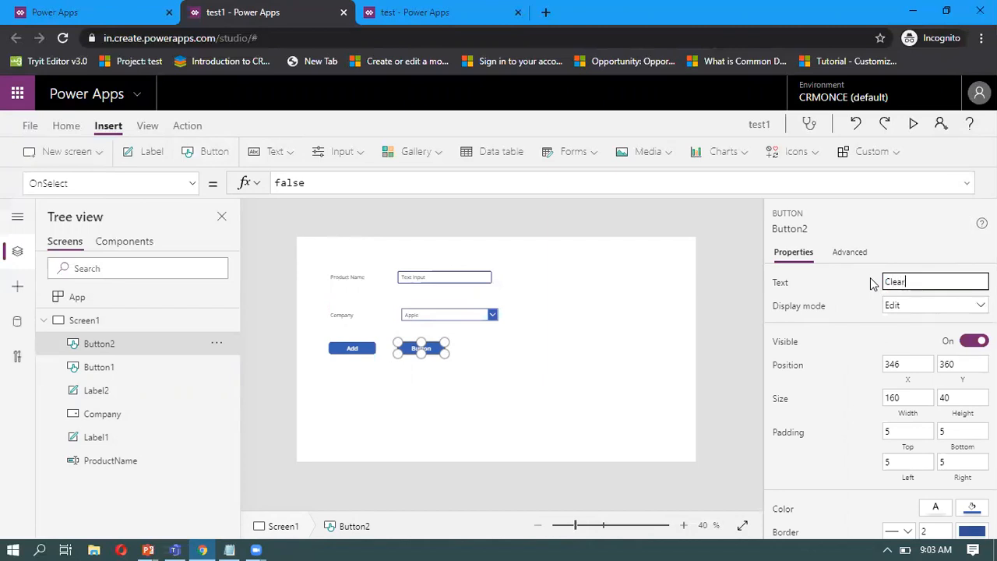
pyautogui.click(653, 337)
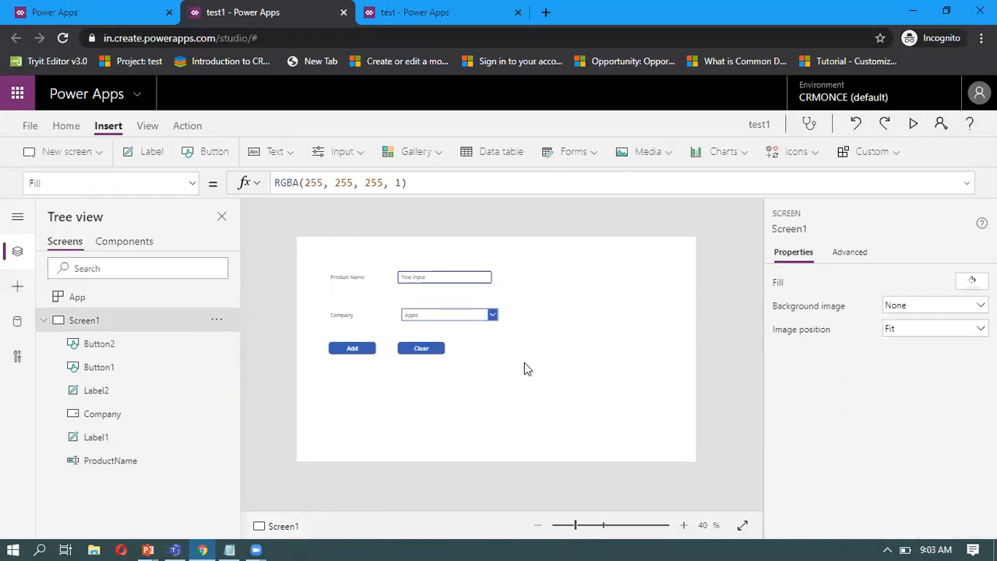
# Move the Company drop-down to about X 338, Y 246, in line with the product name text input.
pyautogui.click(433, 314)
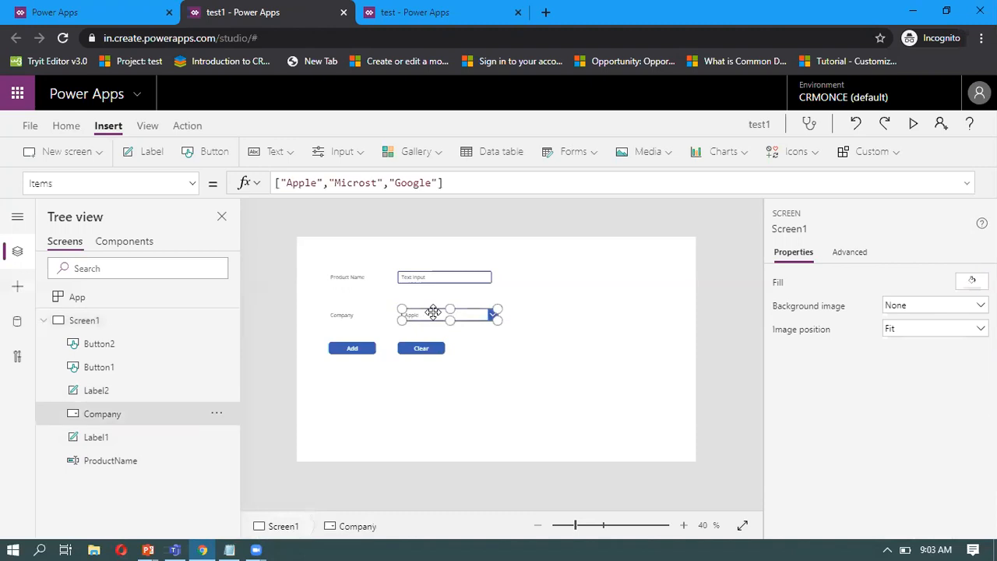
pyautogui.moveTo(432, 312); pyautogui.dragTo(426, 314)
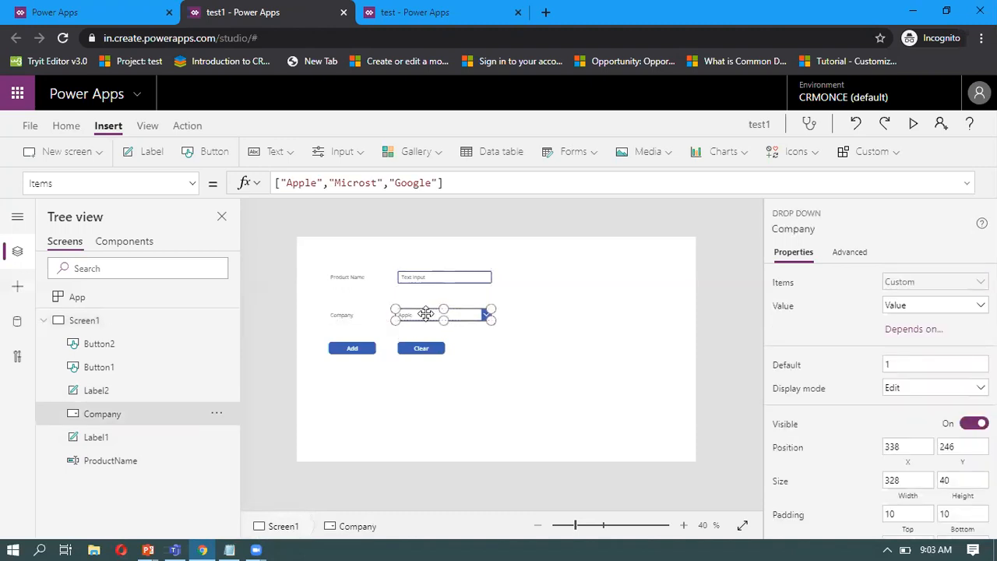
# Insert a vertical gallery and place it beside the input controls at about X 710, Y 62.
pyautogui.click(417, 152)
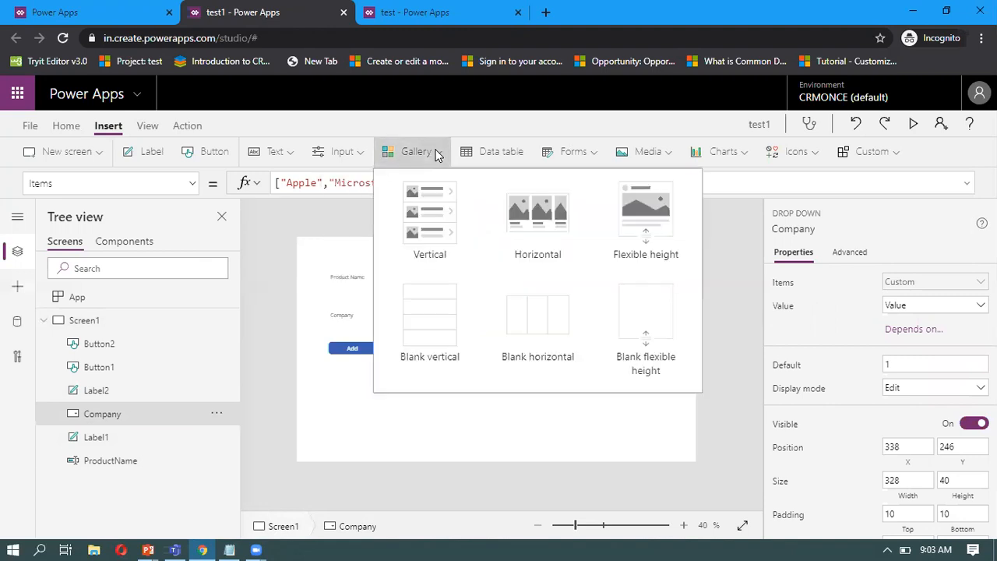
pyautogui.click(431, 222)
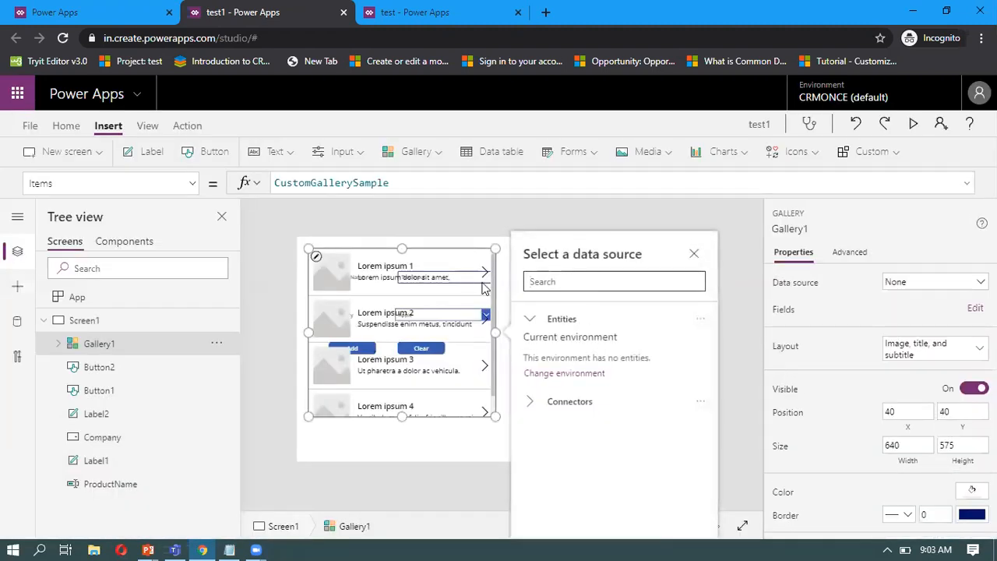
pyautogui.click(342, 251)
pyautogui.click(381, 263)
pyautogui.moveTo(382, 264); pyautogui.dragTo(535, 255)
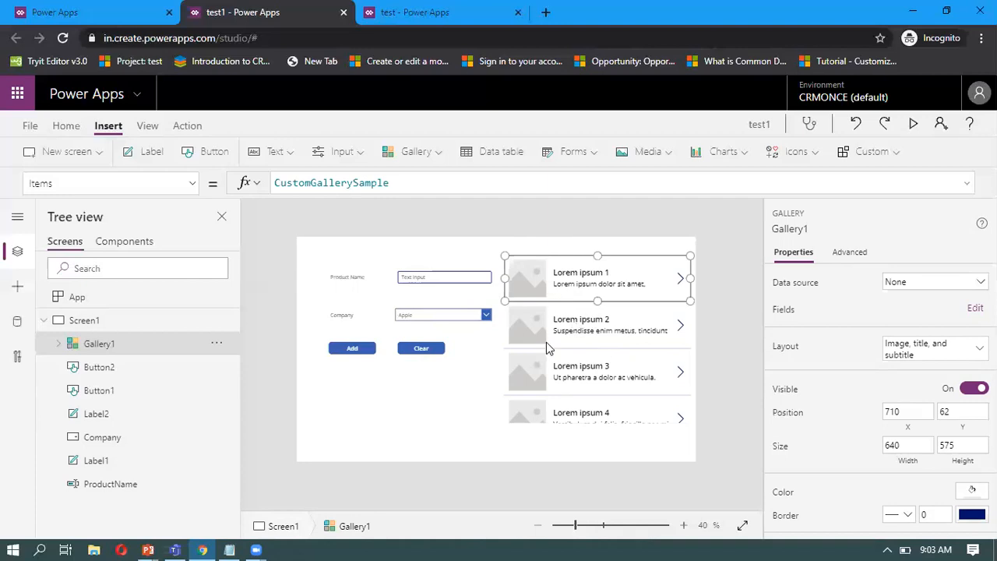
# Select the Add button and examine the Collect formula's ProductList, Product and Company parts in the powerapps Notepad file.
pyautogui.click(348, 353)
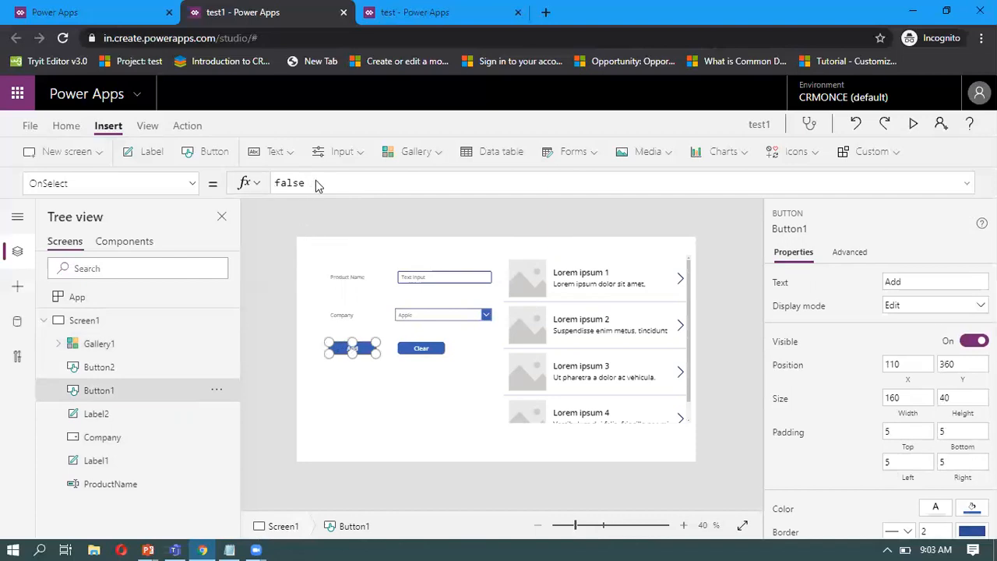
pyautogui.click(232, 548)
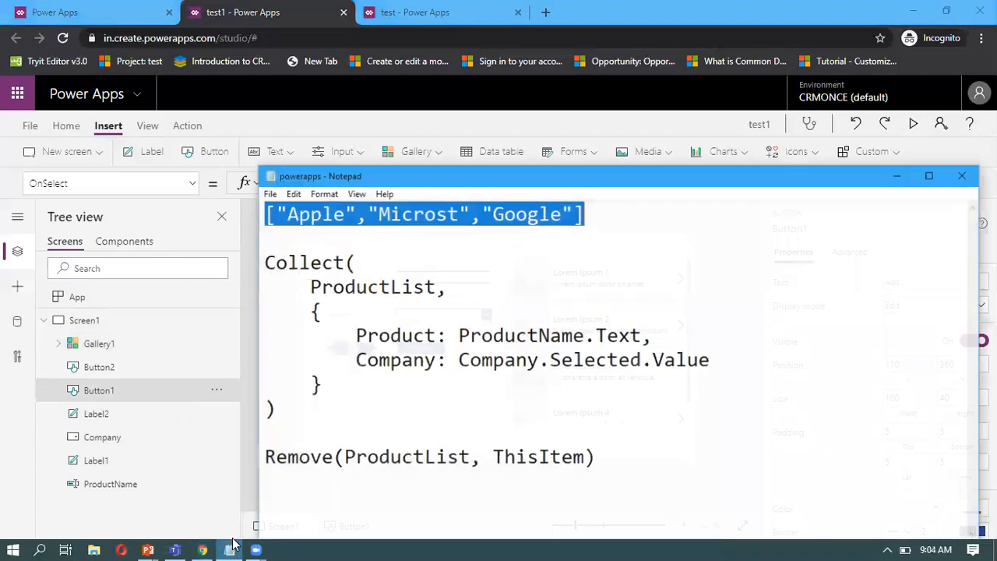
pyautogui.click(404, 256)
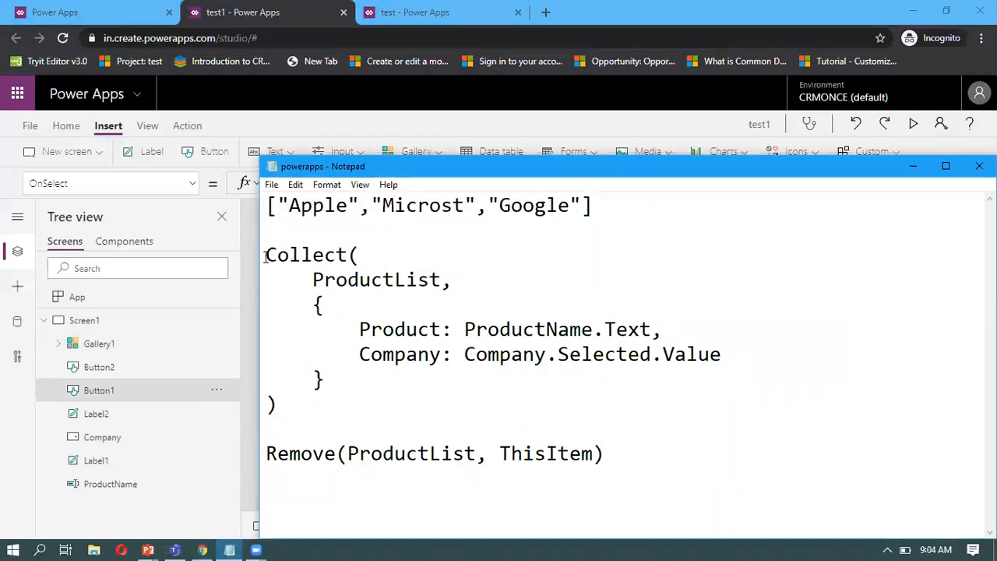
pyautogui.doubleClick(328, 257)
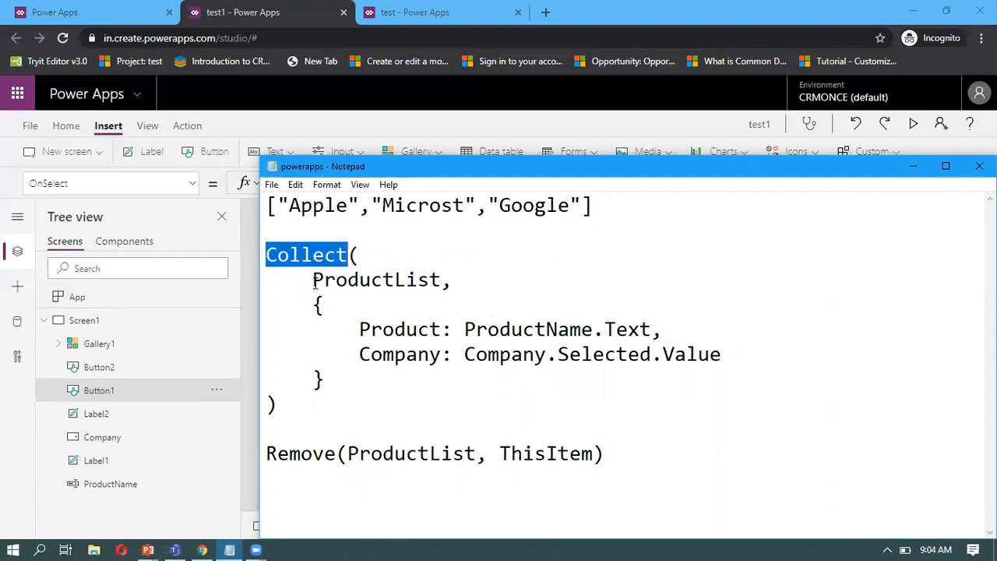
pyautogui.doubleClick(376, 282)
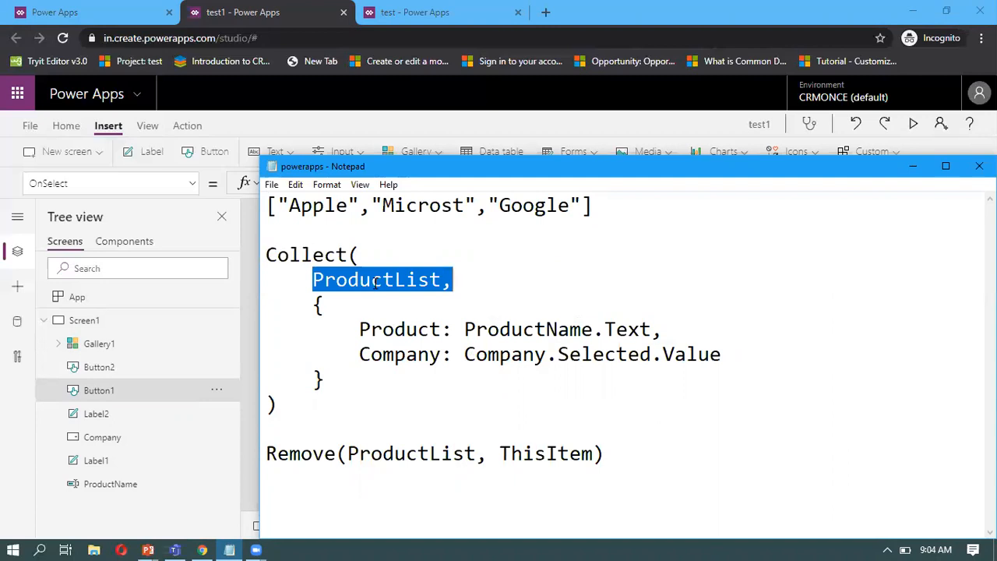
pyautogui.click(406, 328)
pyautogui.doubleClick(407, 329)
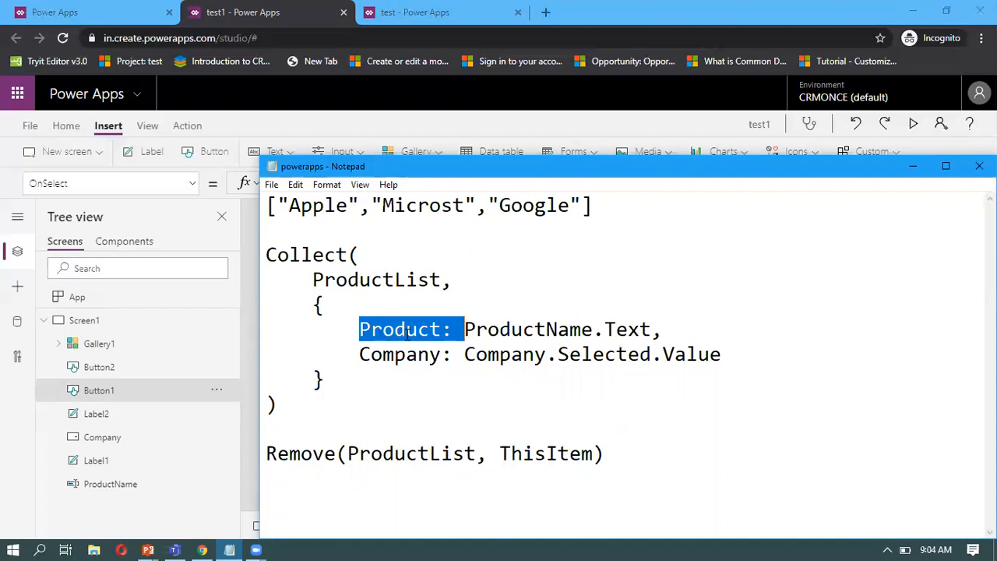
pyautogui.click(365, 369)
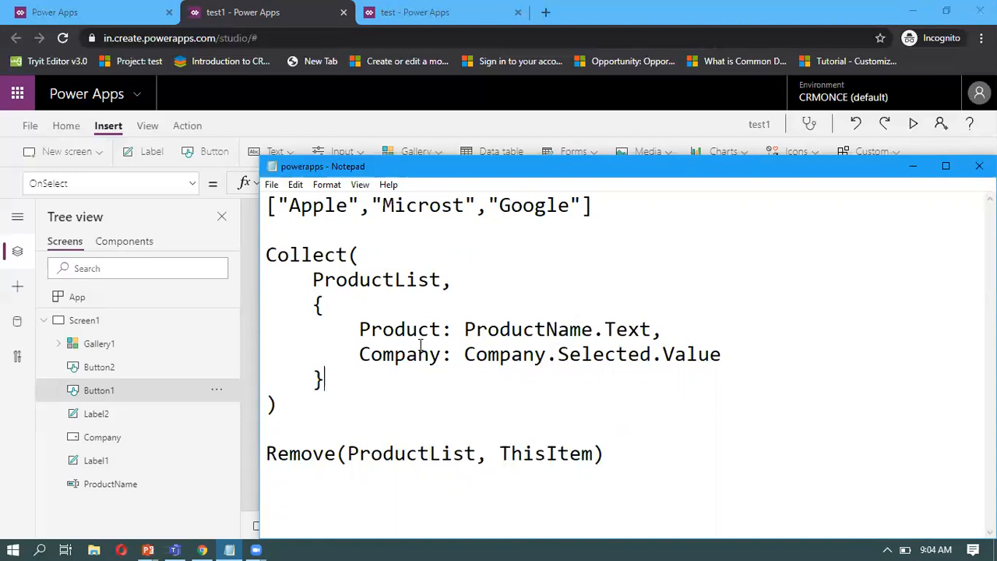
pyautogui.doubleClick(532, 330)
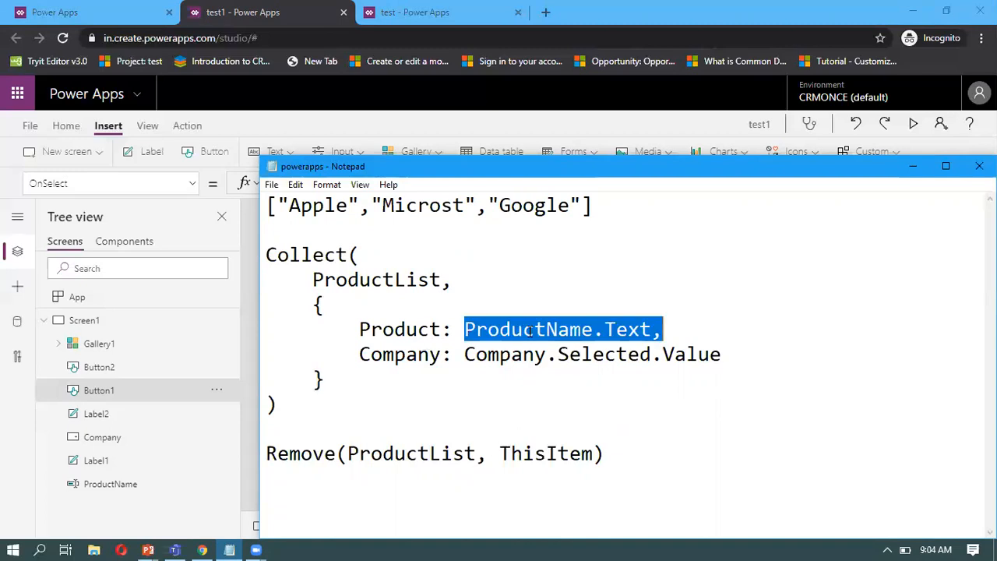
pyautogui.click(531, 330)
pyautogui.doubleClick(535, 330)
pyautogui.click(525, 355)
pyautogui.doubleClick(526, 355)
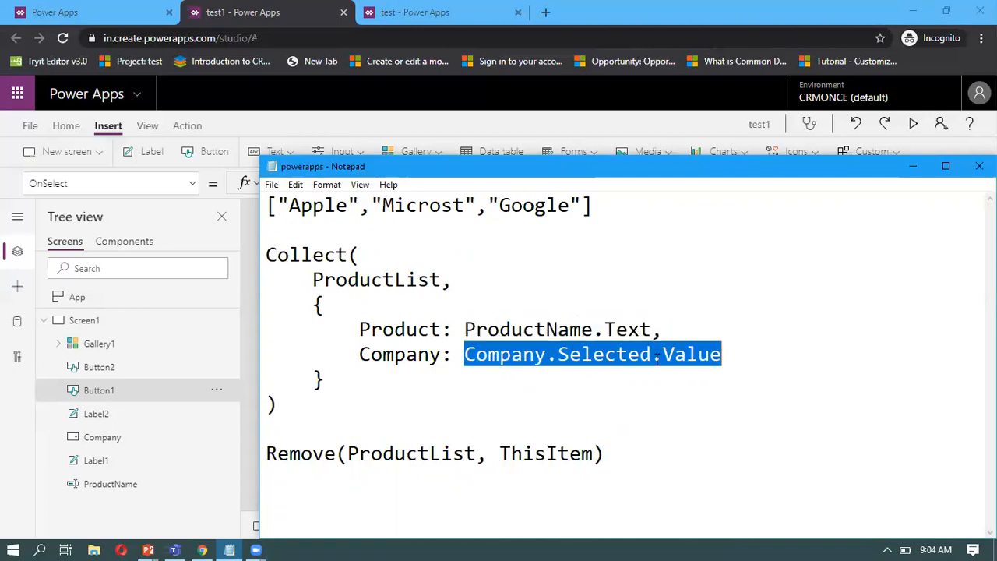
pyautogui.click(690, 357)
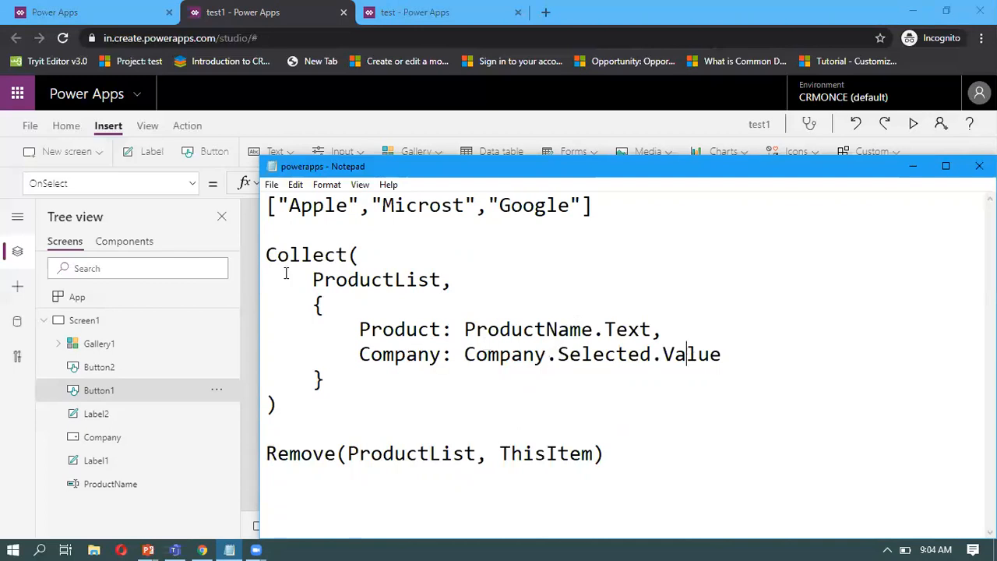
# Copy the Collect formula for ProductList, with its Product and Company fields, from Notepad into the Add button's OnSelect, replacing the existing formula.
pyautogui.moveTo(265, 255); pyautogui.dragTo(299, 399)
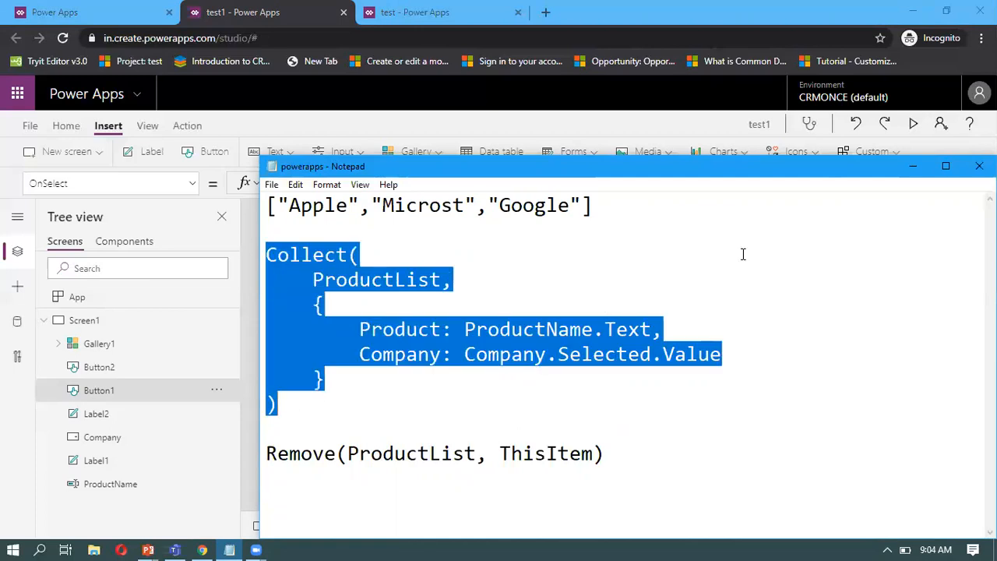
pyautogui.click(913, 166)
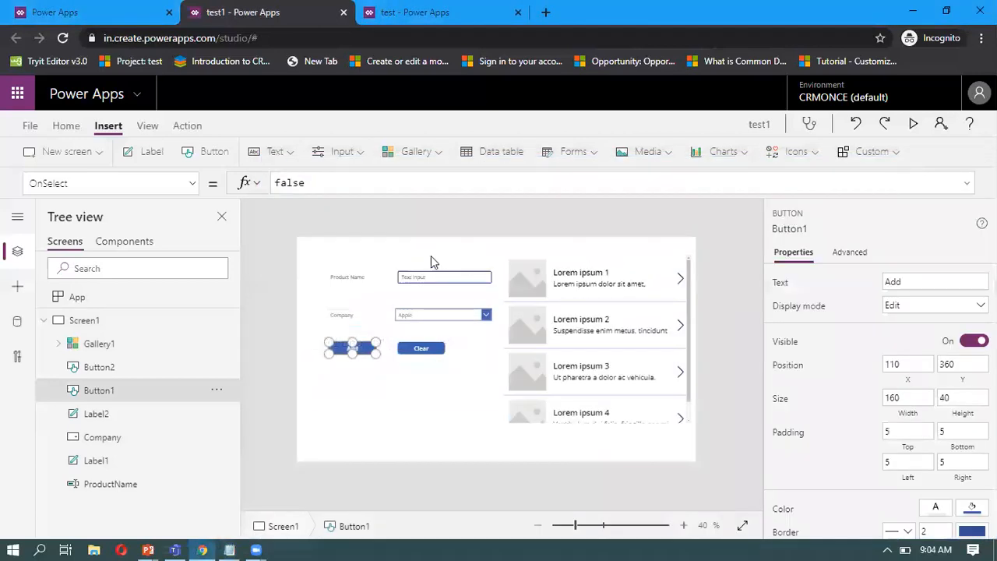
pyautogui.click(306, 182)
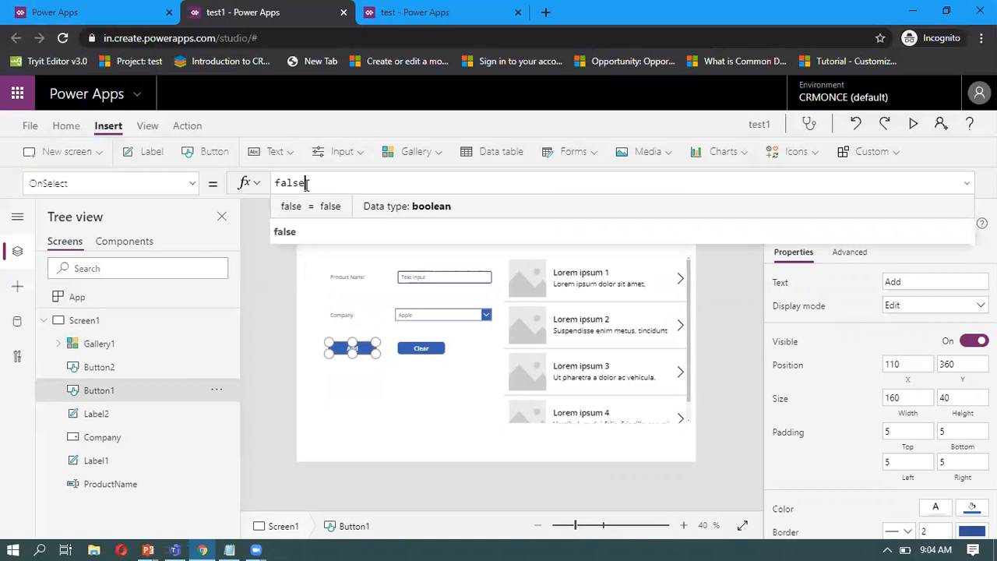
pyautogui.moveTo(306, 182); pyautogui.dragTo(265, 182)
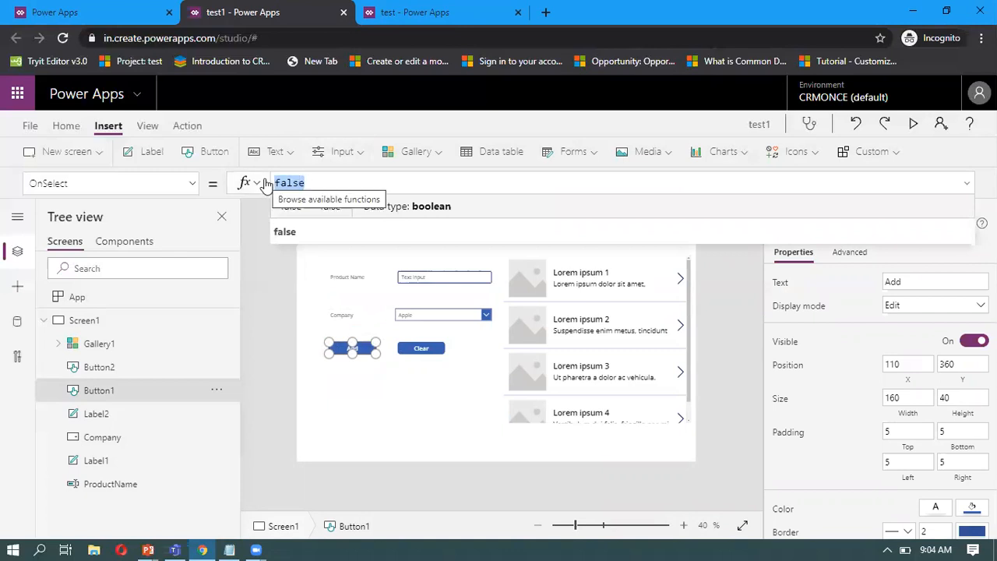
pyautogui.press('BackSpace')
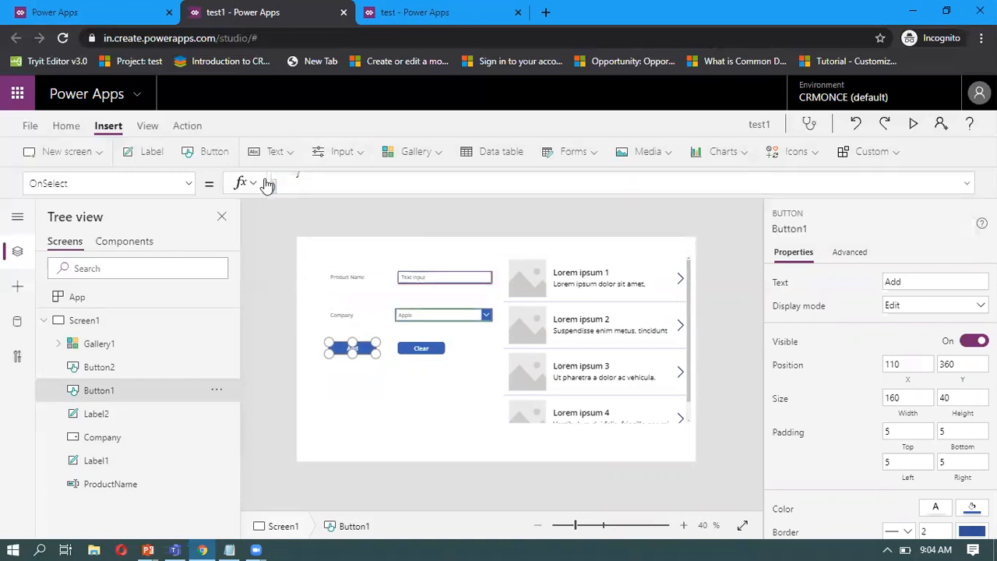
pyautogui.click(351, 433)
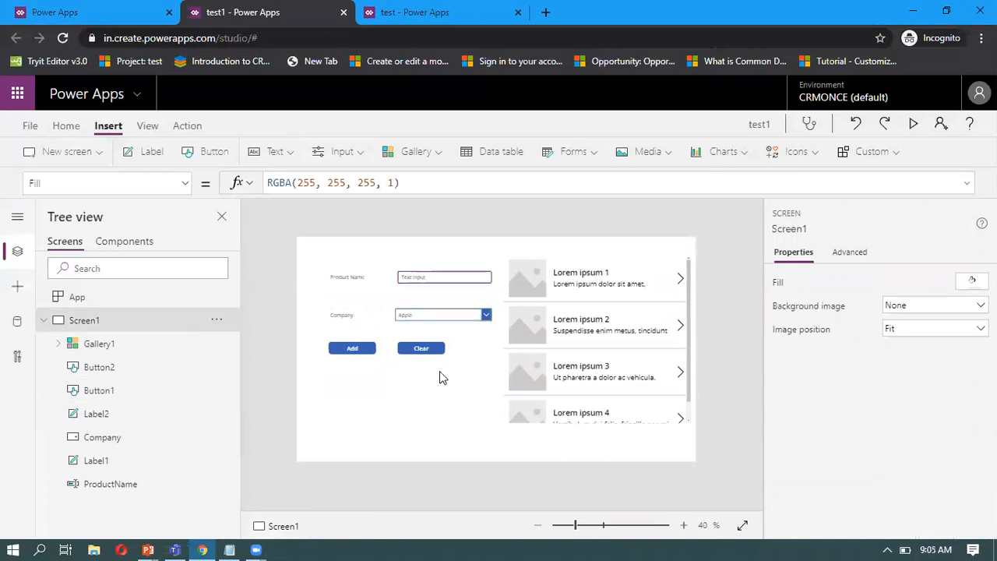
# Set the Clear button's OnSelect formula to Clear(ProductList).
pyautogui.click(422, 349)
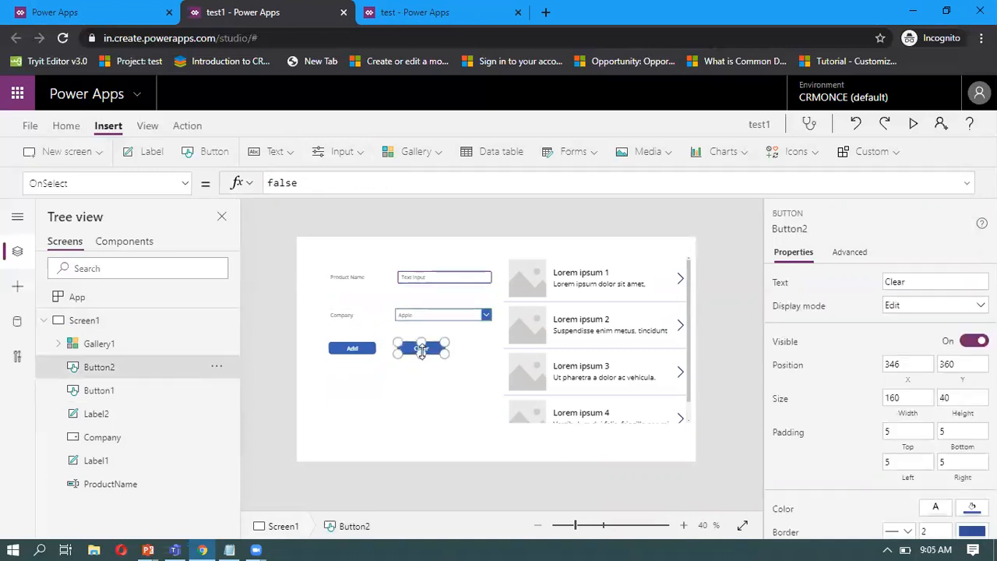
pyautogui.click(303, 184)
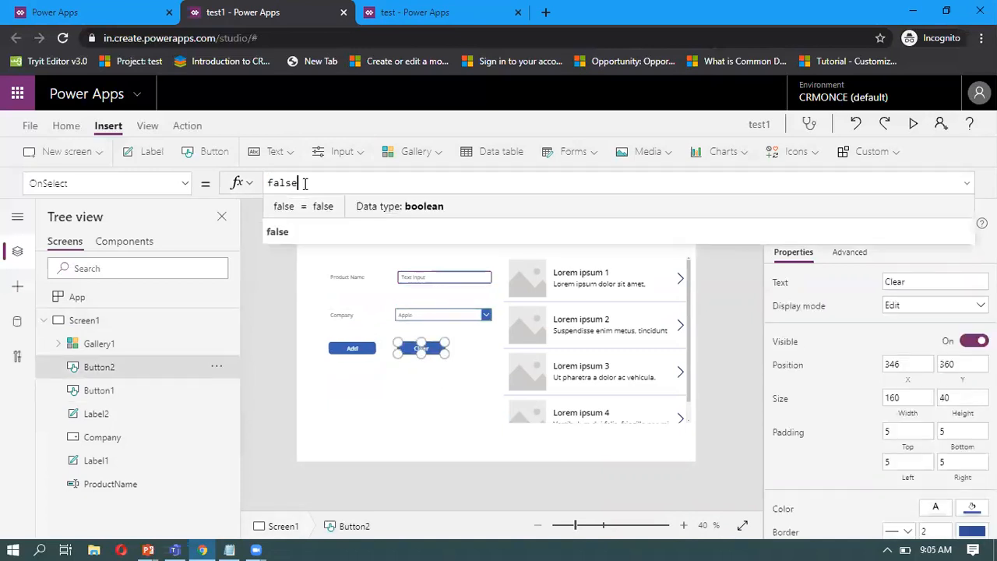
pyautogui.moveTo(303, 184); pyautogui.dragTo(267, 182)
pyautogui.write('Cl')
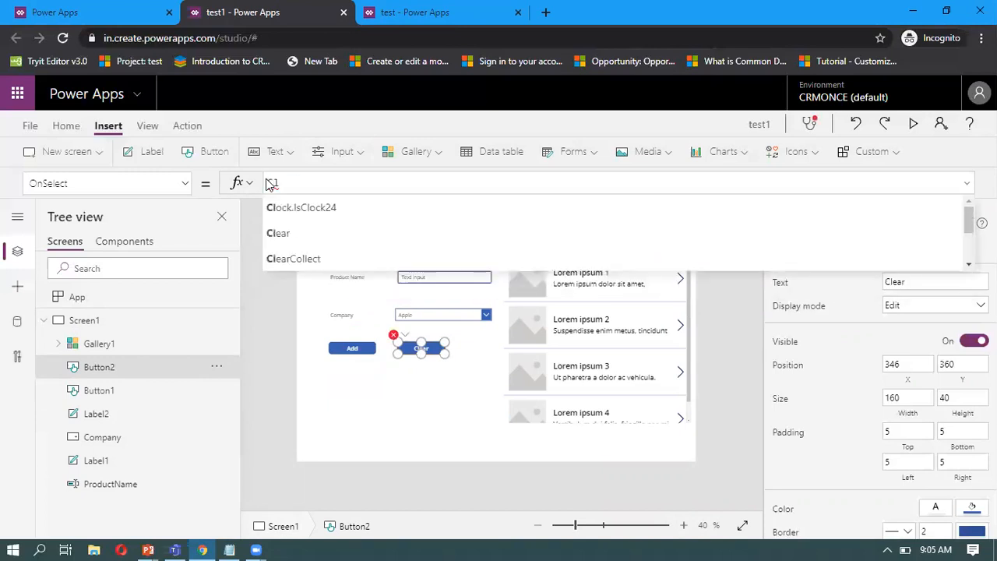
pyautogui.write('ear')
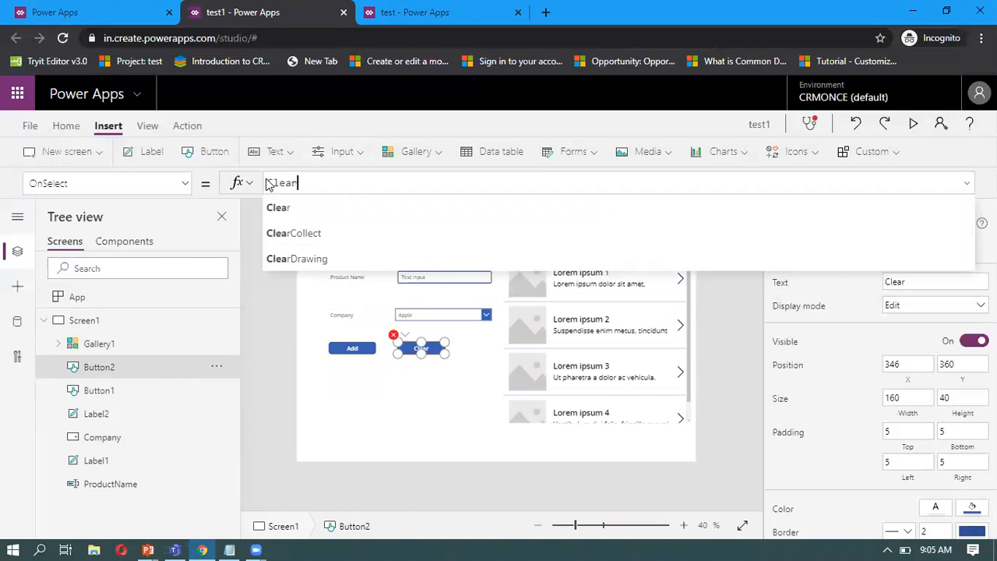
pyautogui.click(283, 208)
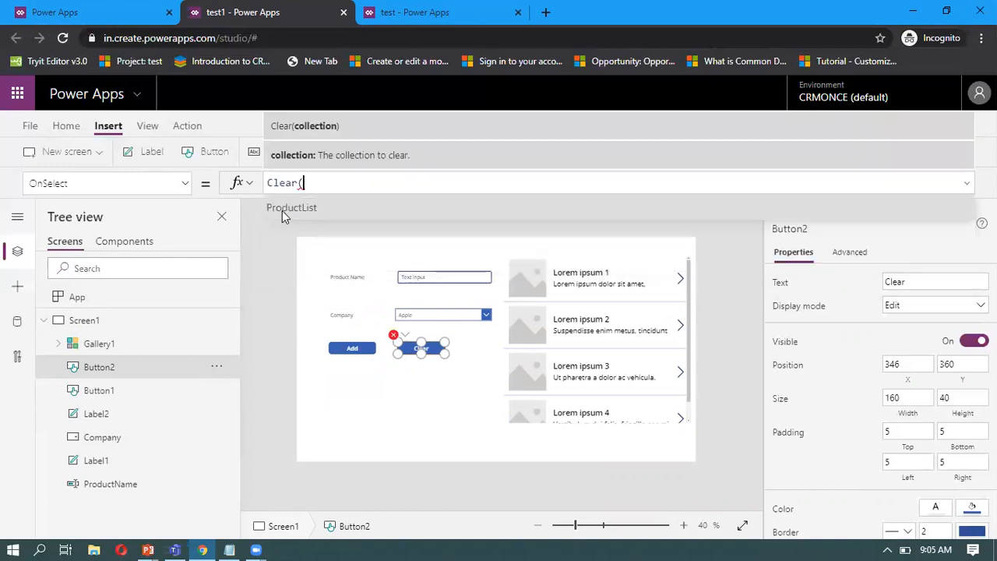
pyautogui.click(310, 206)
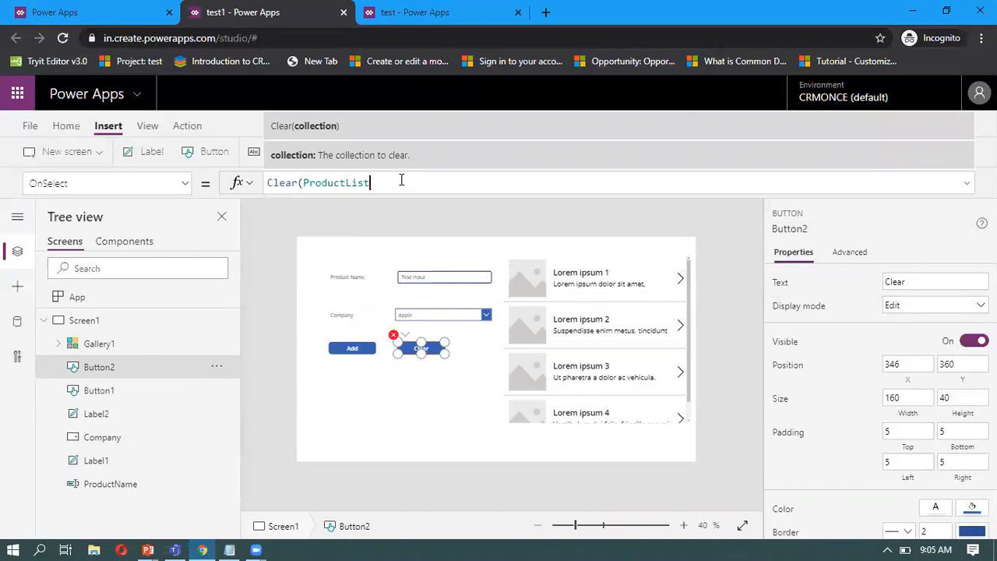
pyautogui.write(')')
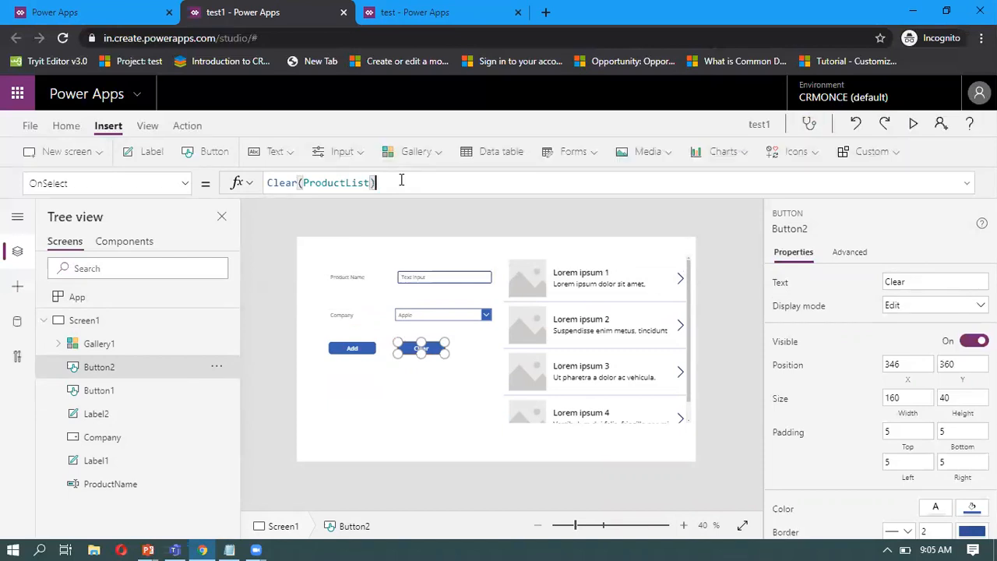
# Set the gallery's data source to the ProductList collection.
pyautogui.click(592, 275)
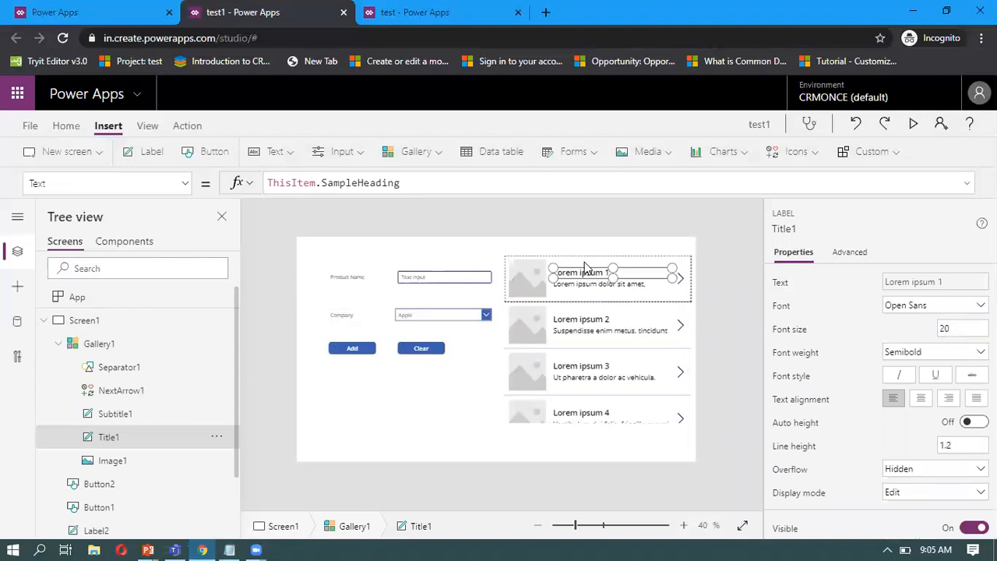
pyautogui.click(586, 268)
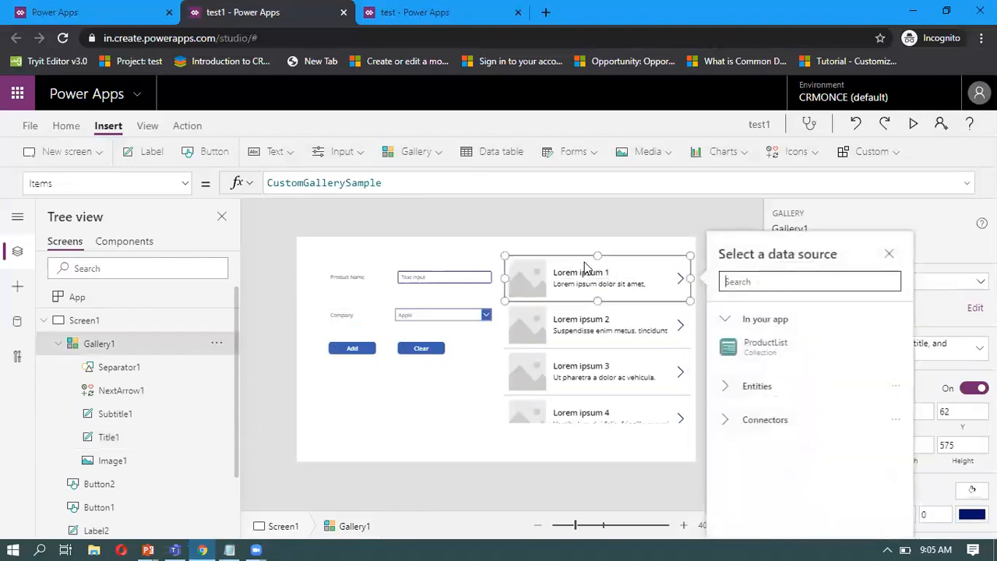
pyautogui.click(760, 352)
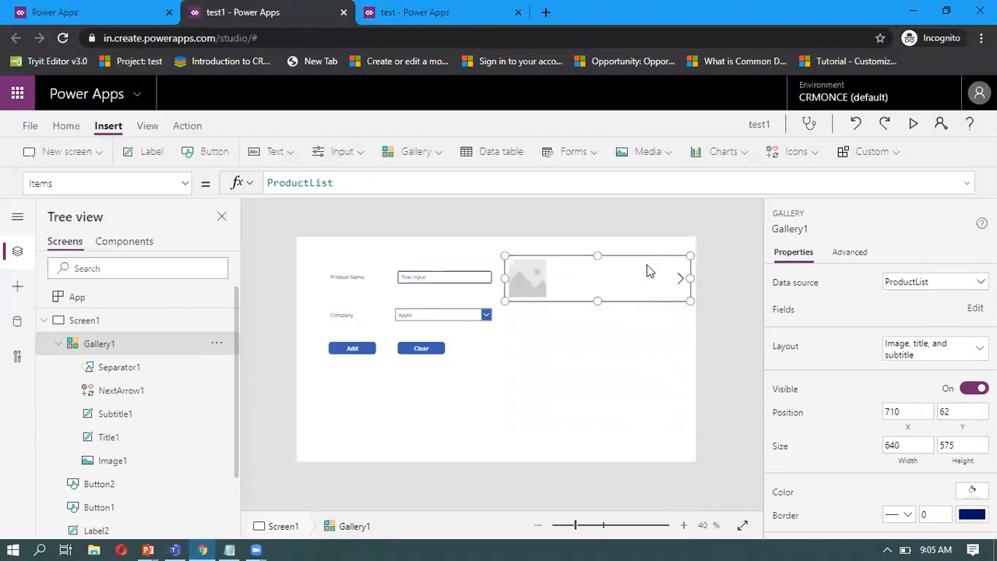
# Change the icon of the gallery's next arrow from Right to Trash.
pyautogui.click(676, 279)
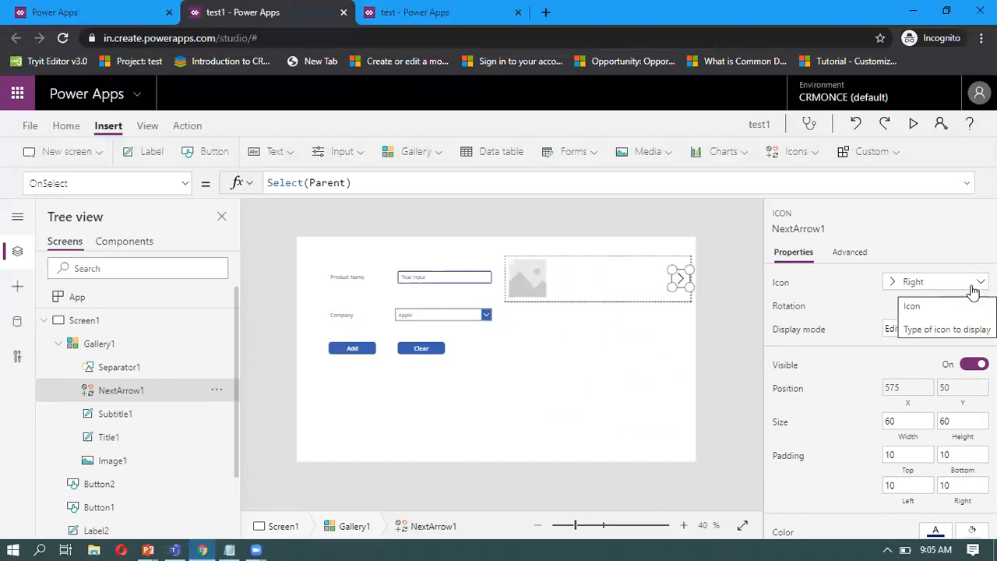
pyautogui.click(934, 282)
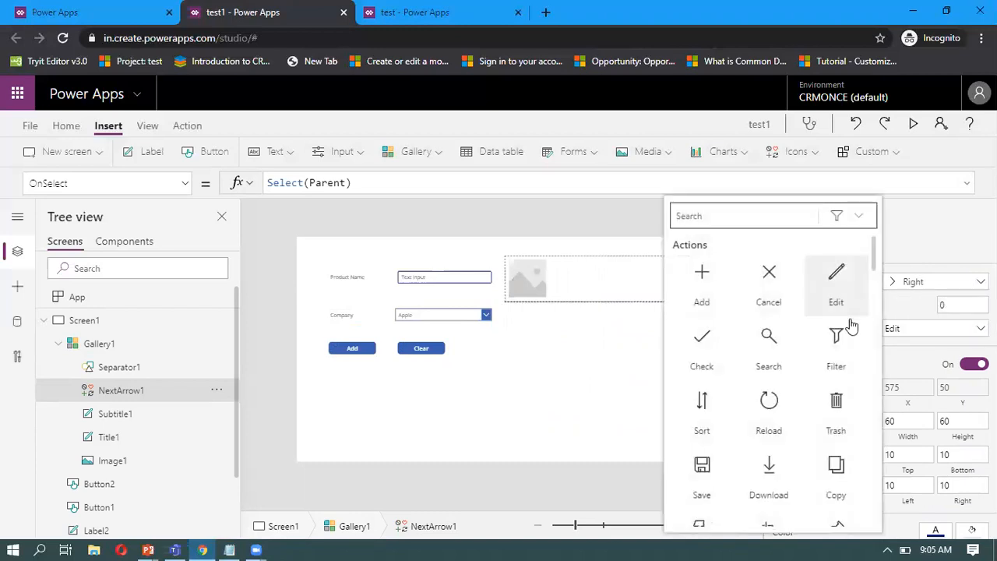
pyautogui.click(841, 411)
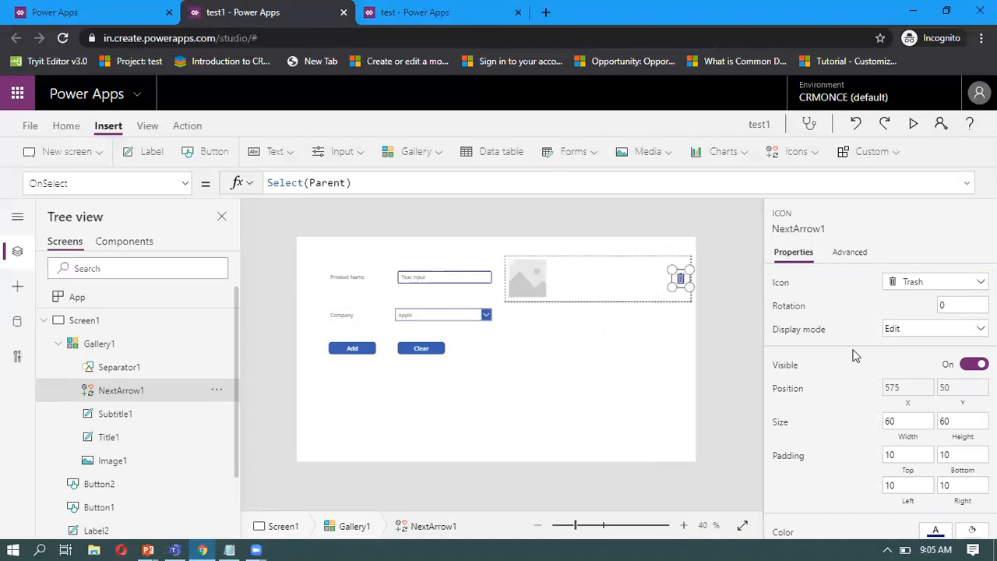
# Change the gallery's layout to Title.
pyautogui.click(590, 280)
pyautogui.click(516, 278)
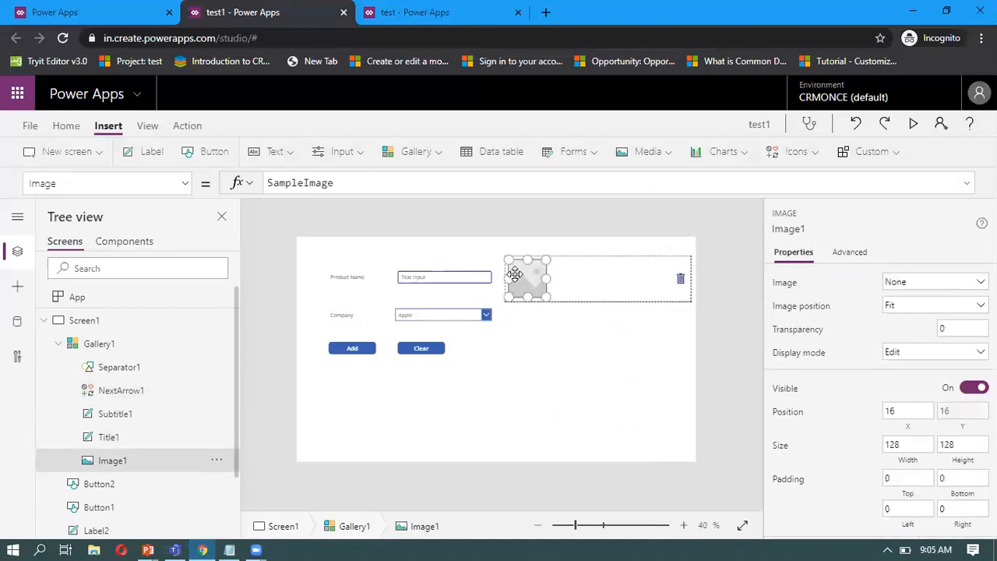
pyautogui.click(558, 257)
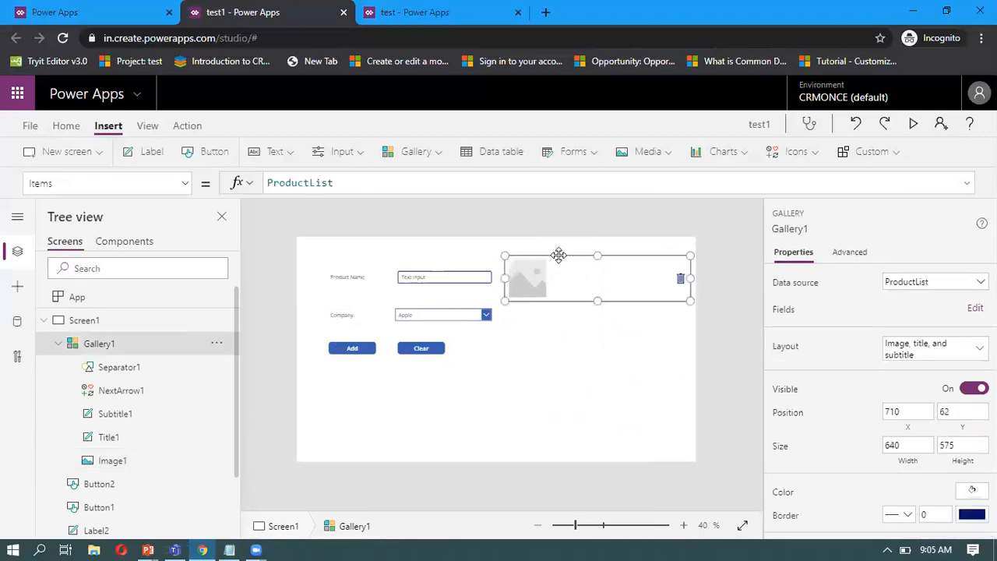
pyautogui.click(929, 355)
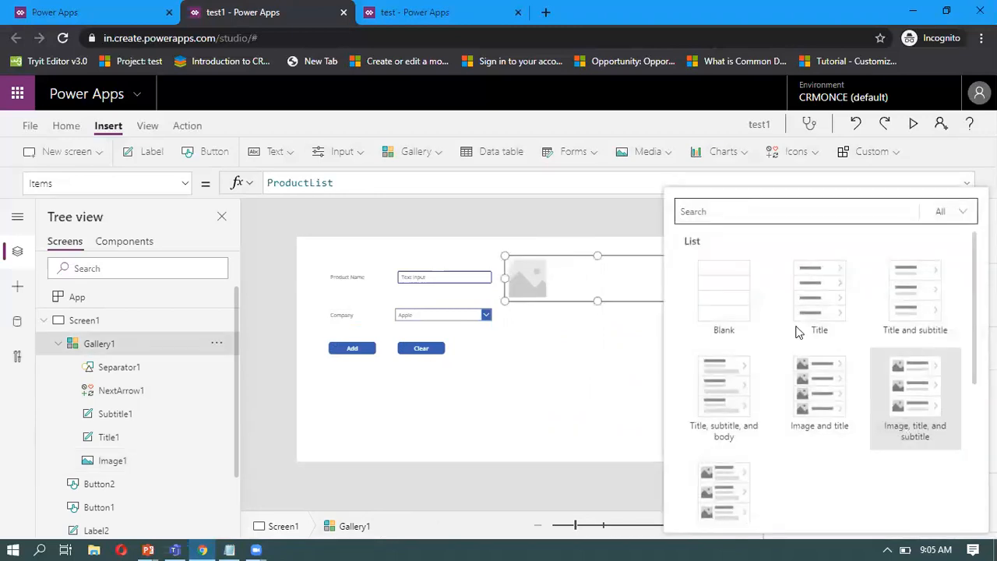
pyautogui.click(820, 312)
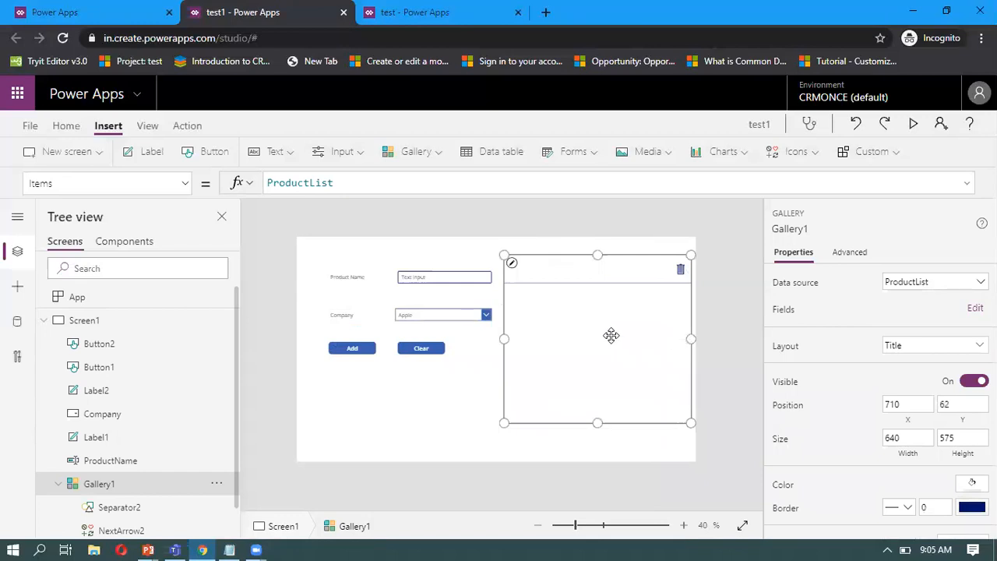
pyautogui.click(417, 385)
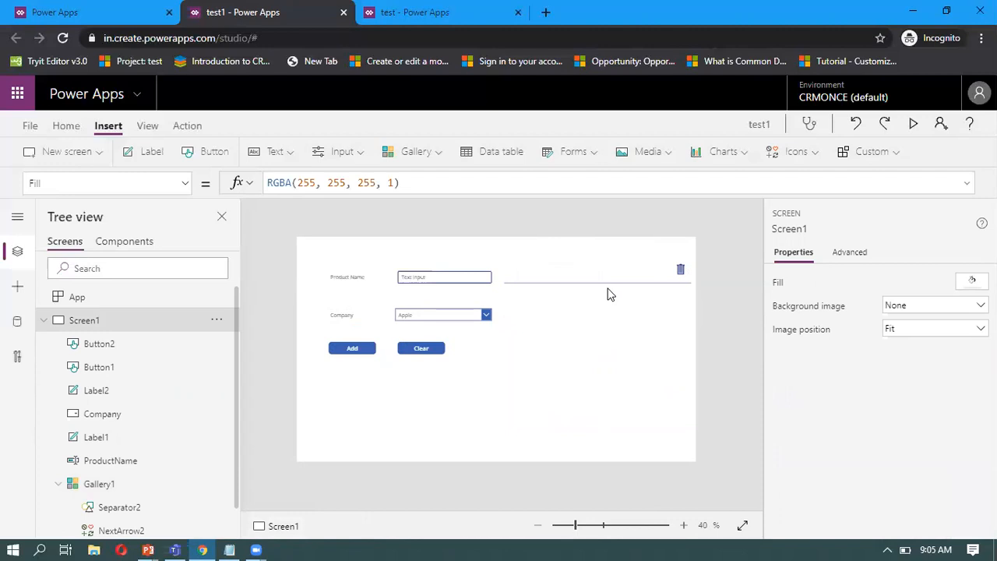
# Select the gallery's trash icon and examine the Remove formula and its ProductList reference in the powerapps Notepad file.
pyautogui.click(680, 273)
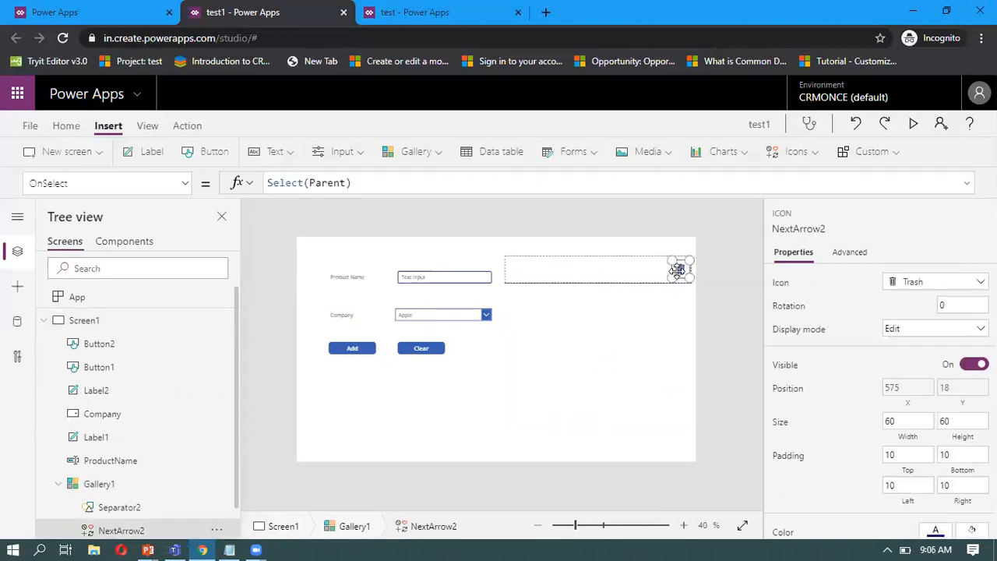
pyautogui.click(357, 183)
pyautogui.click(229, 550)
pyautogui.click(401, 476)
pyautogui.moveTo(401, 476); pyautogui.dragTo(290, 457)
pyautogui.click(289, 459)
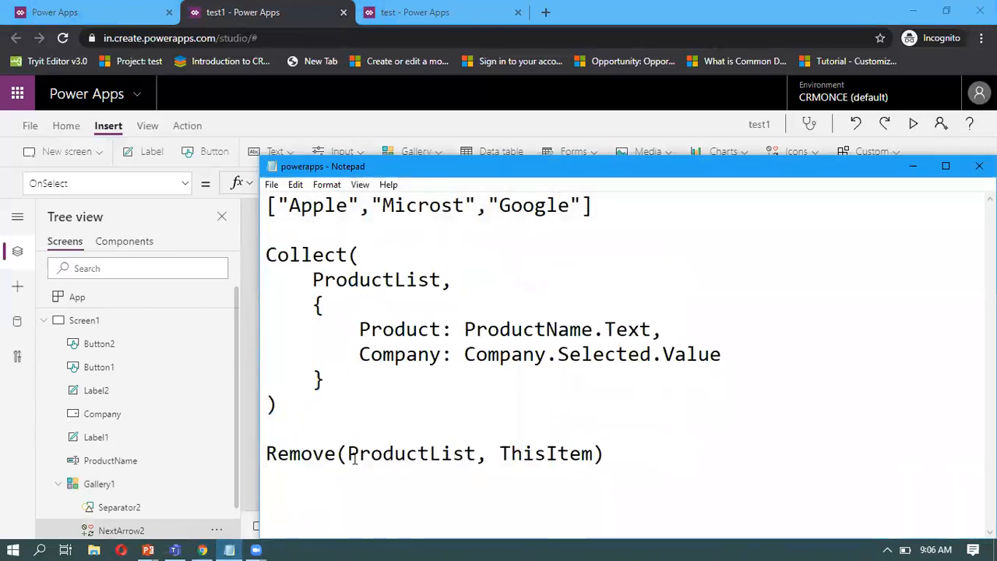
pyautogui.doubleClick(400, 455)
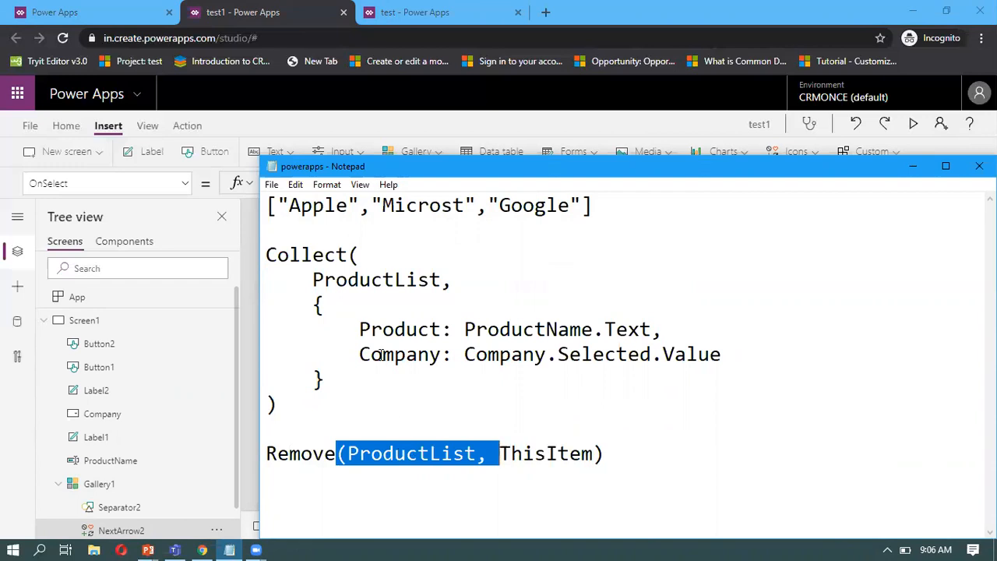
pyautogui.doubleClick(377, 279)
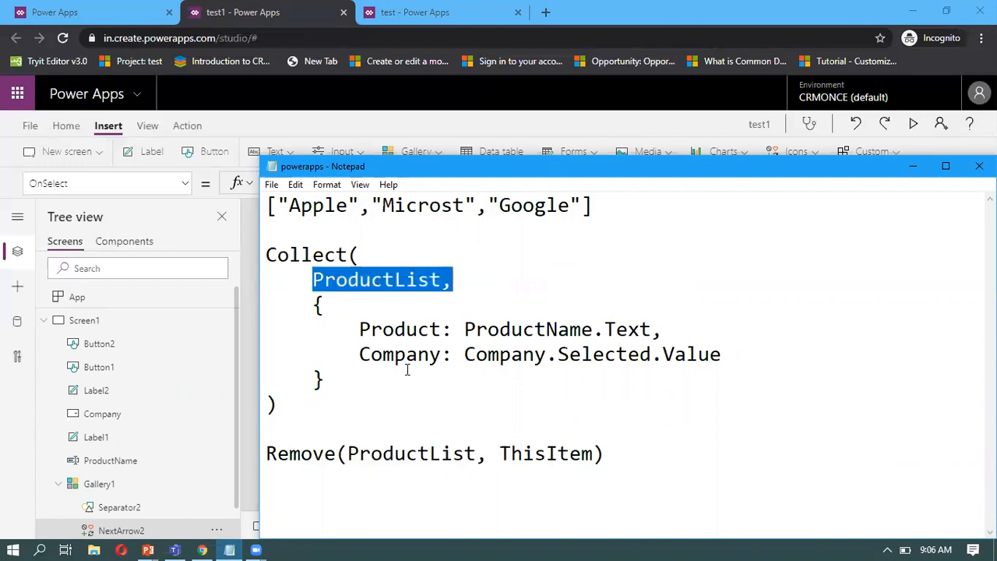
pyautogui.click(418, 453)
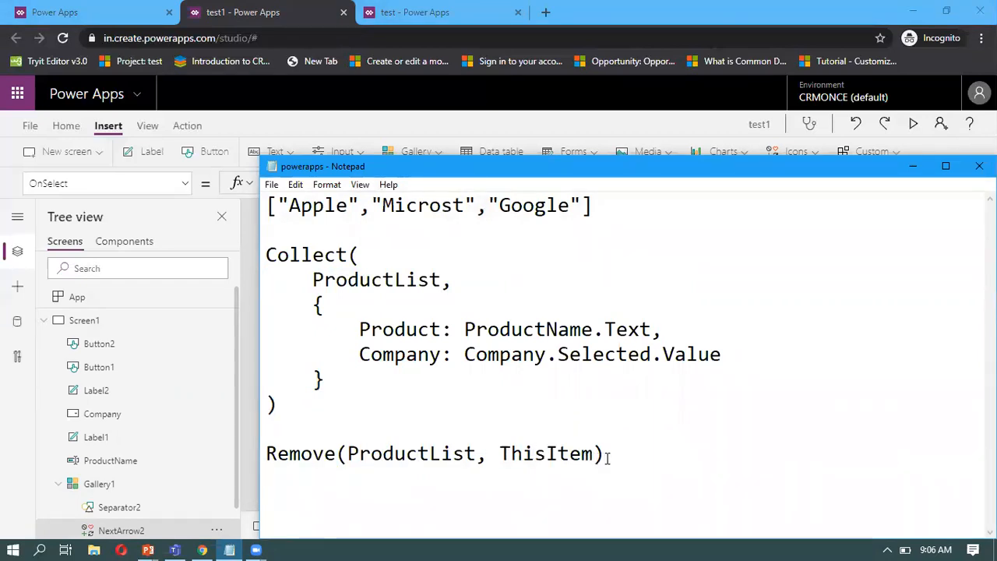
# Copy Remove(ProductList, ThisItem) from Notepad into the trash icon's OnSelect, replacing the existing formula.
pyautogui.moveTo(608, 457); pyautogui.dragTo(441, 457)
pyautogui.click(284, 466)
pyautogui.moveTo(284, 466); pyautogui.dragTo(265, 454)
pyautogui.hotkey('ctrl', 'c')
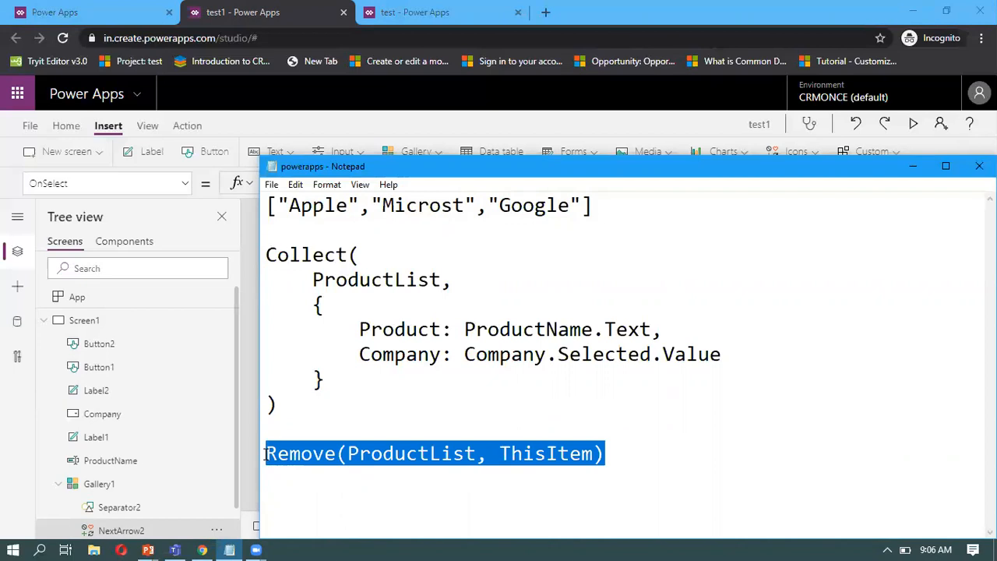
pyautogui.click(912, 172)
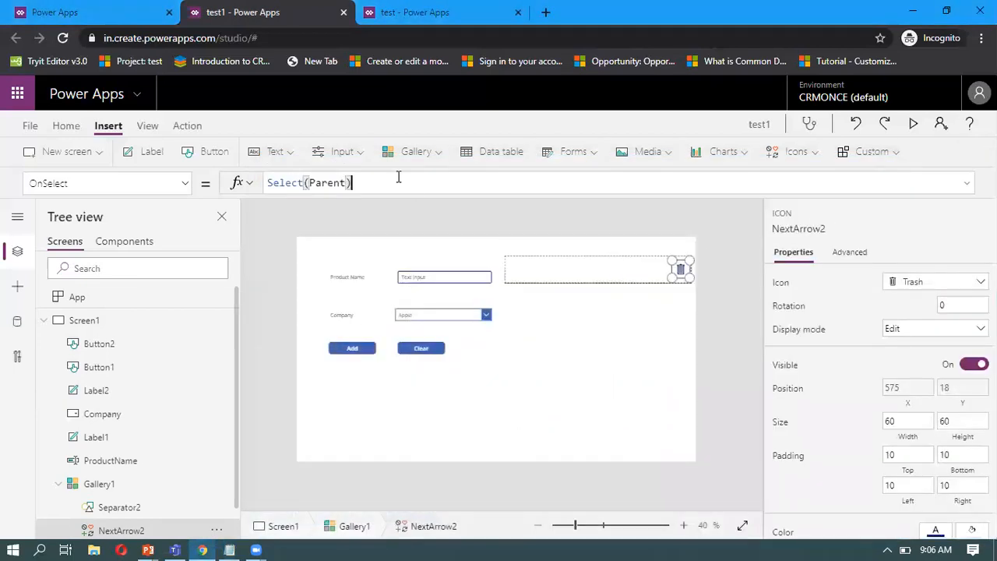
pyautogui.moveTo(392, 180); pyautogui.dragTo(252, 194)
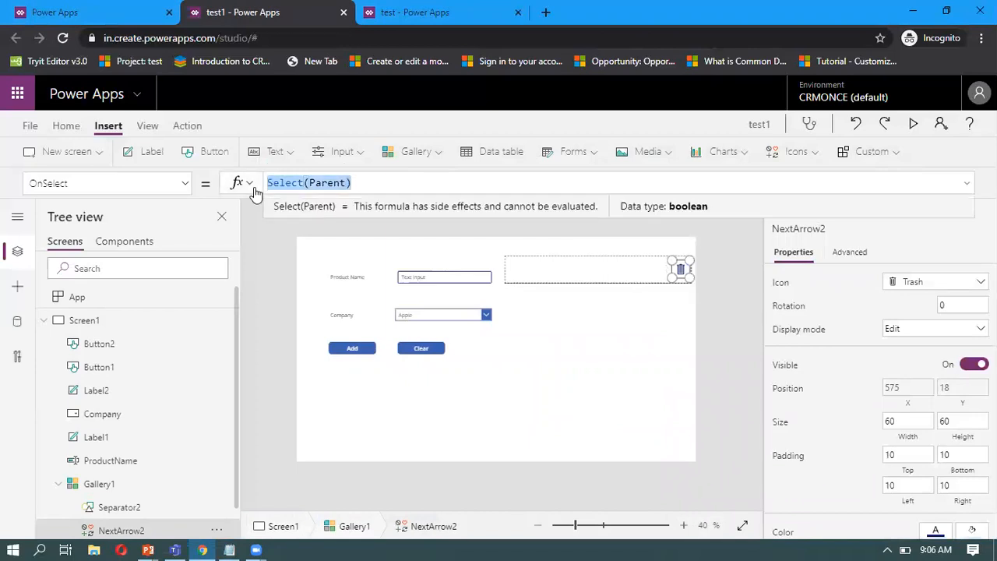
pyautogui.hotkey('ctrl', 'v')
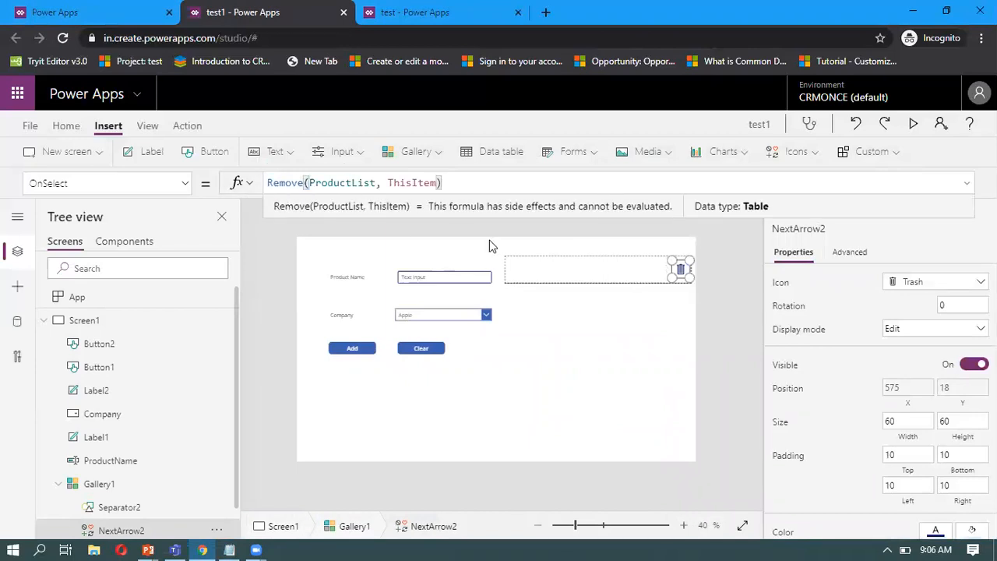
pyautogui.click(542, 365)
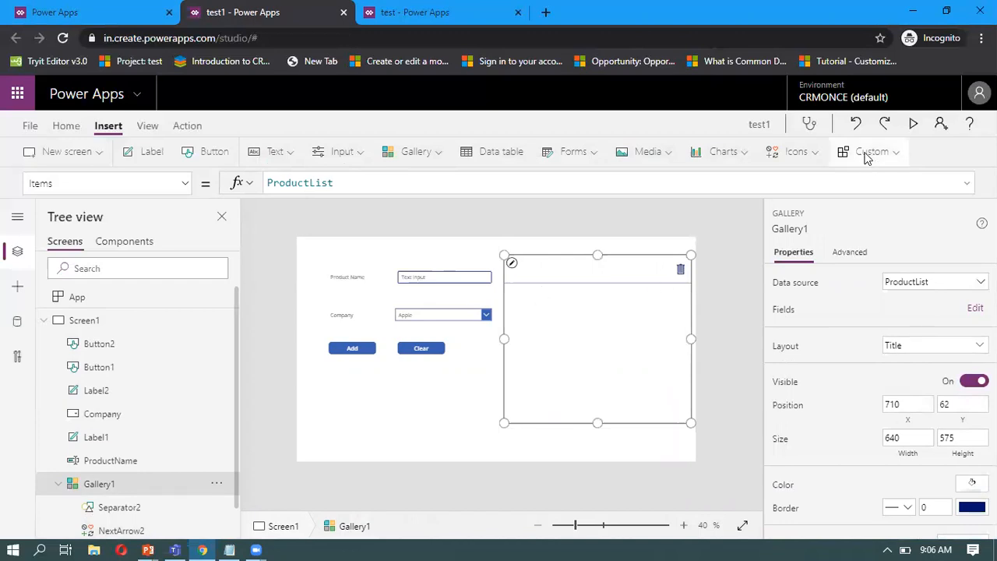
# Preview the app and add an entry with the product name Iphone and the company Apple.
pyautogui.click(914, 126)
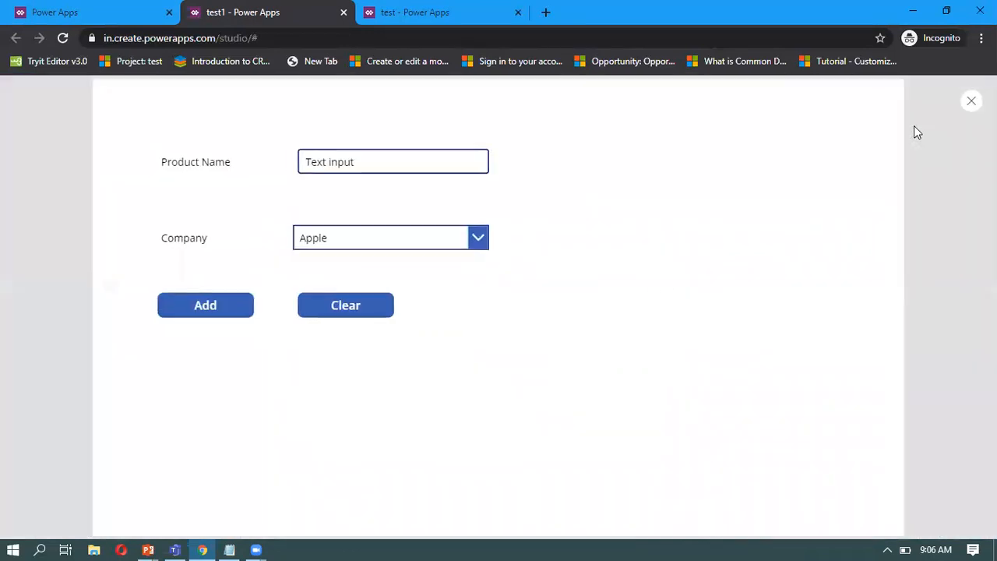
pyautogui.click(376, 164)
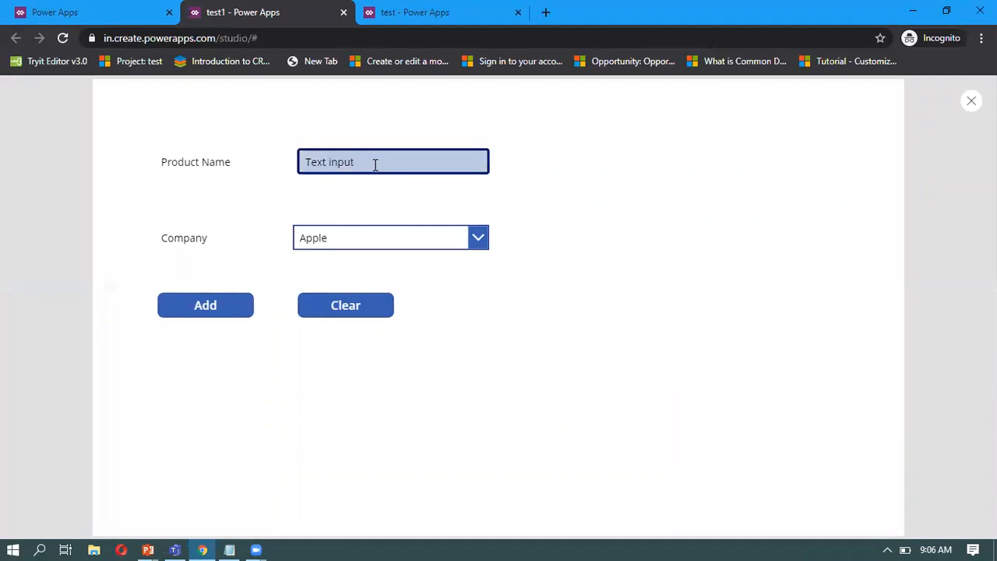
pyautogui.press('BackSpace')
pyautogui.press('BackSpace')
pyautogui.press('BackSpace')
pyautogui.press('BackSpace')
pyautogui.press('BackSpace')
pyautogui.press('BackSpace')
pyautogui.press('BackSpace')
pyautogui.write('Iphone')
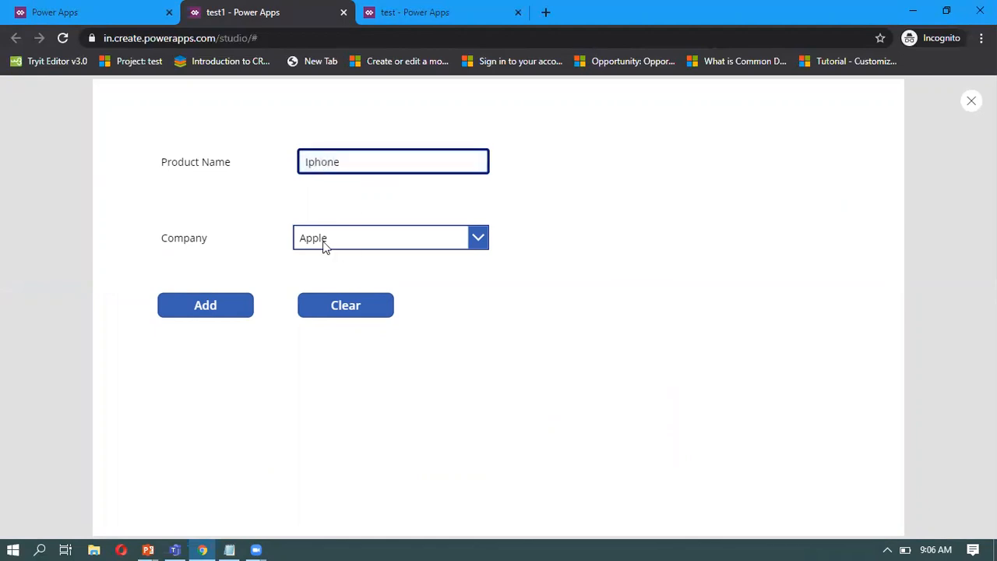
pyautogui.click(469, 246)
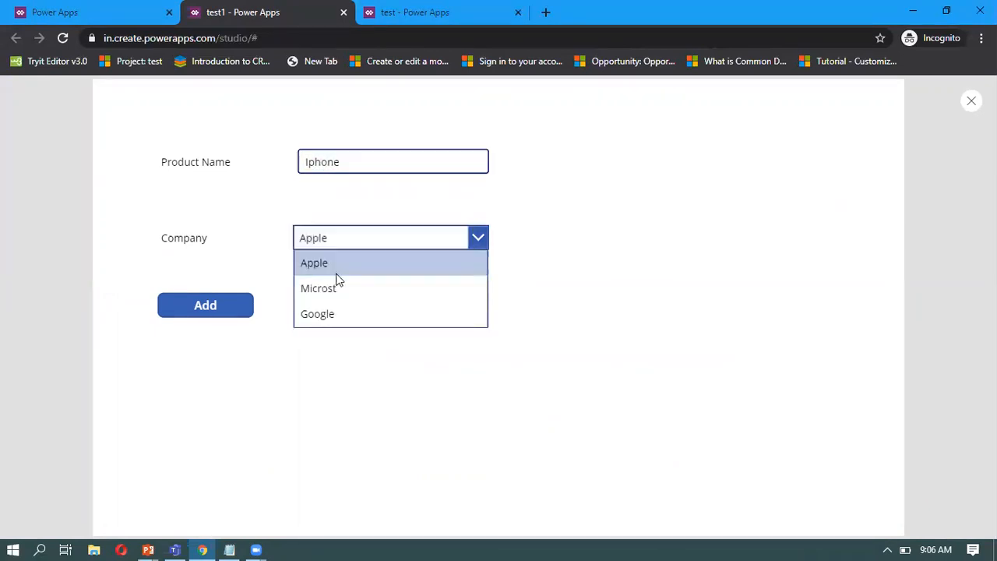
pyautogui.click(327, 264)
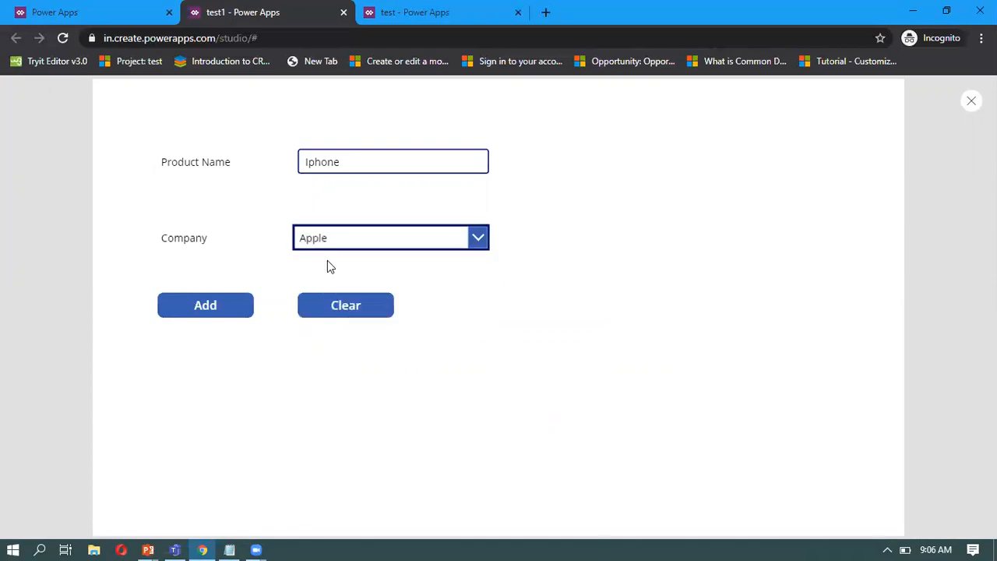
pyautogui.click(238, 308)
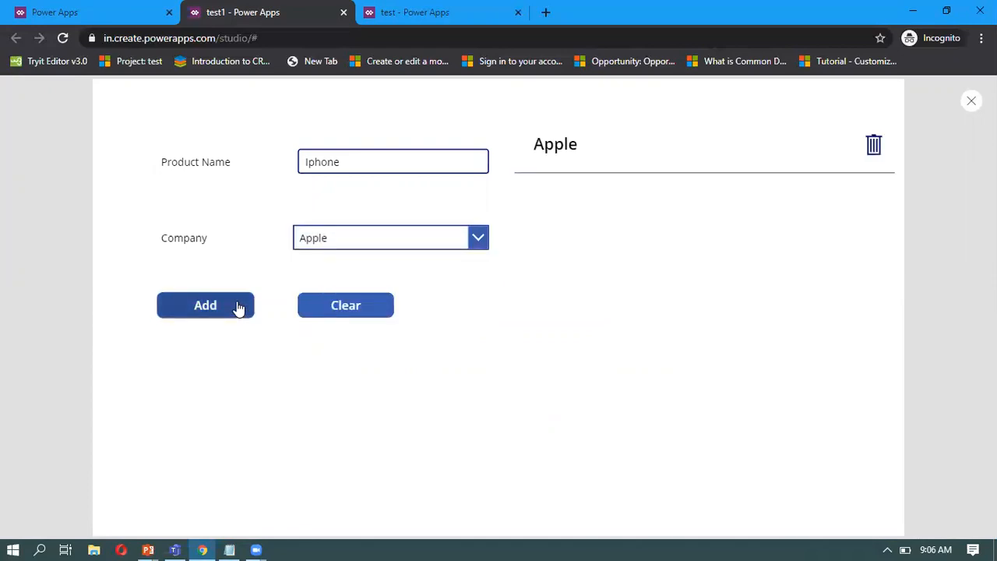
# Add an entry with the product name test and the company Microst.
pyautogui.click(371, 161)
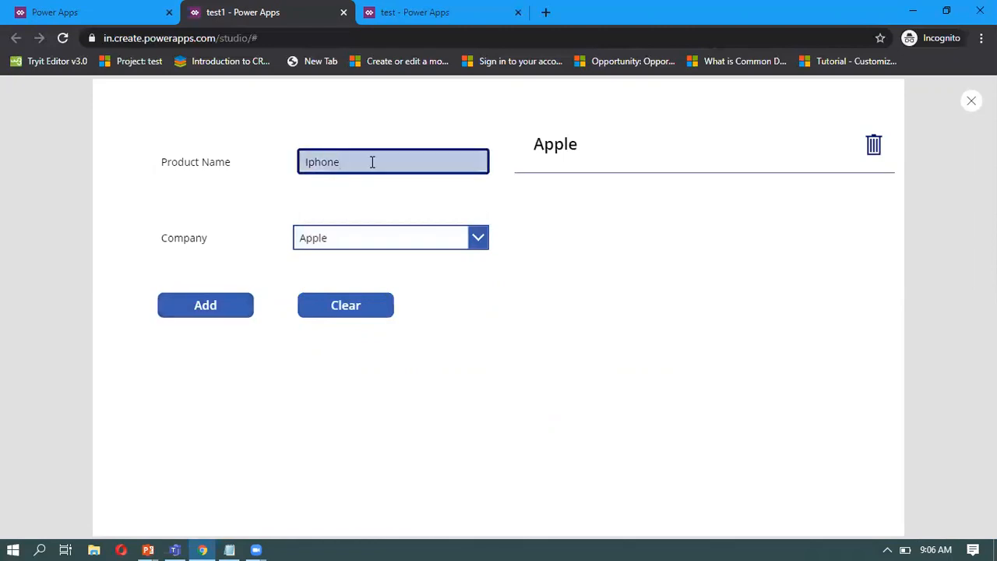
pyautogui.moveTo(371, 162); pyautogui.dragTo(267, 162)
pyautogui.write('test')
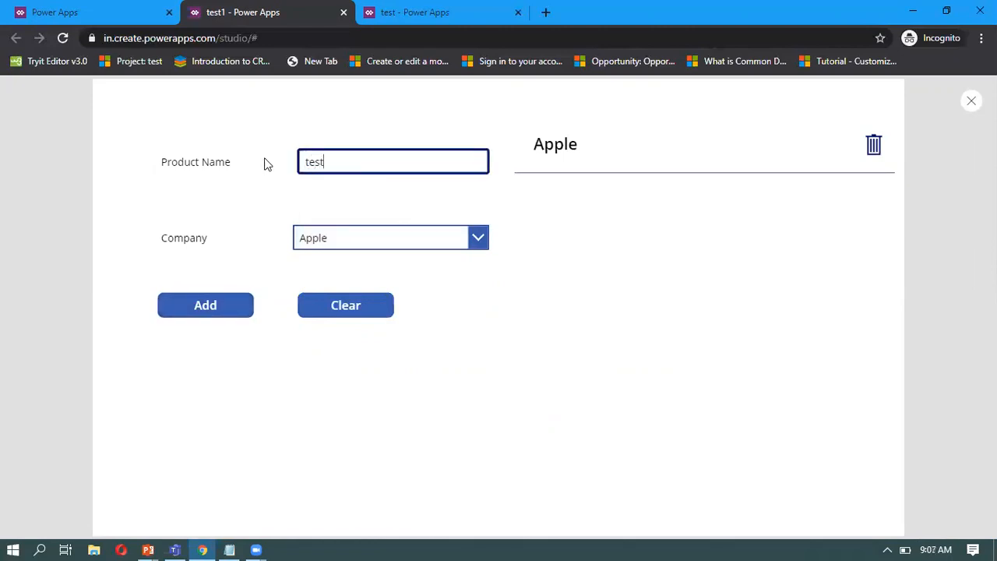
pyautogui.click(378, 241)
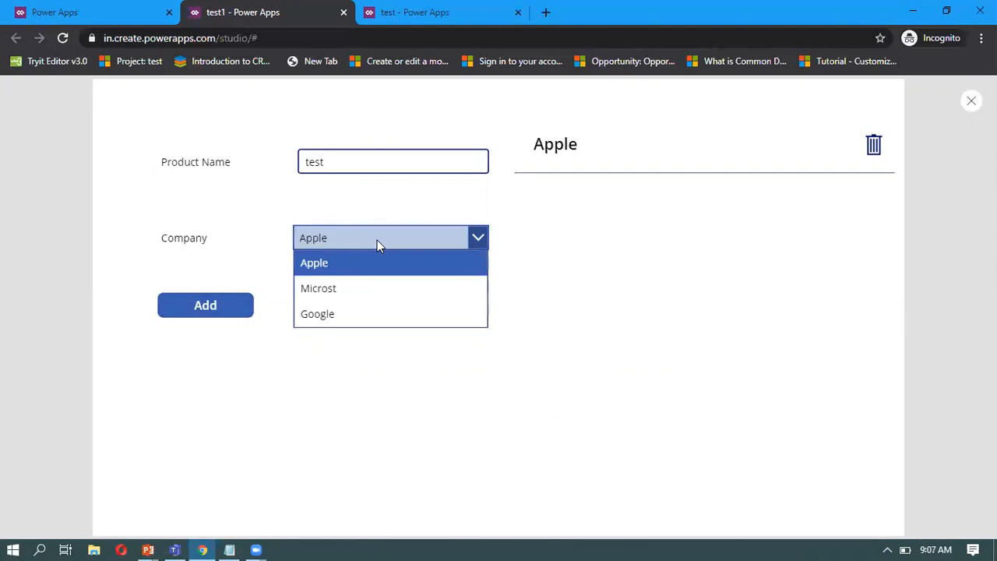
pyautogui.click(348, 290)
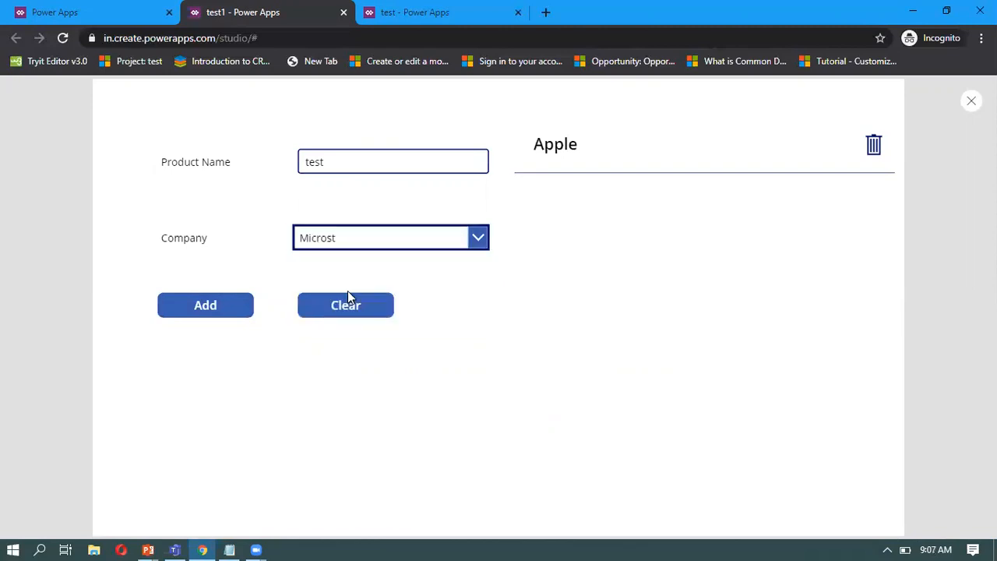
pyautogui.click(246, 304)
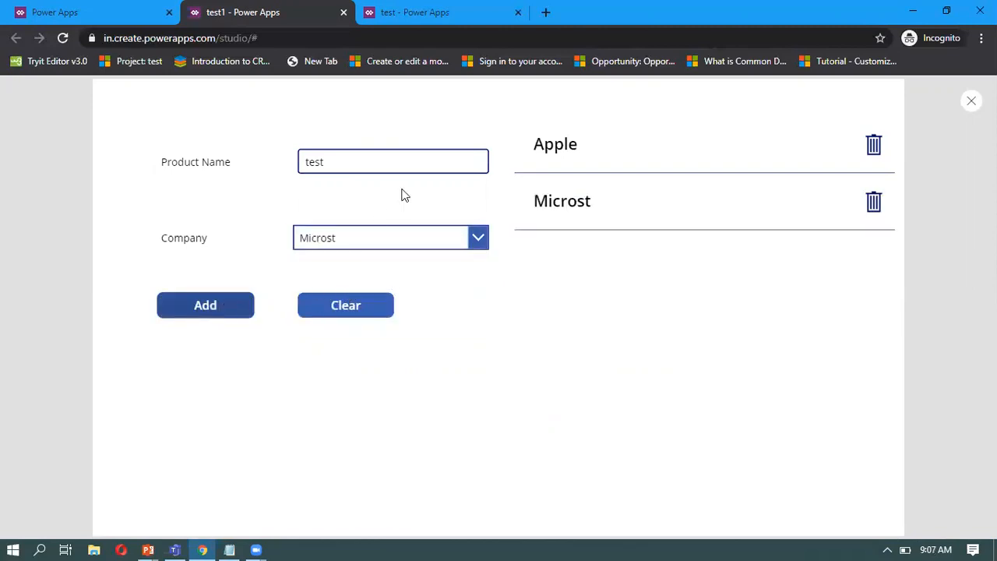
# Add an entry with the product name chrome and the company Google.
pyautogui.click(372, 164)
pyautogui.moveTo(371, 165); pyautogui.dragTo(265, 171)
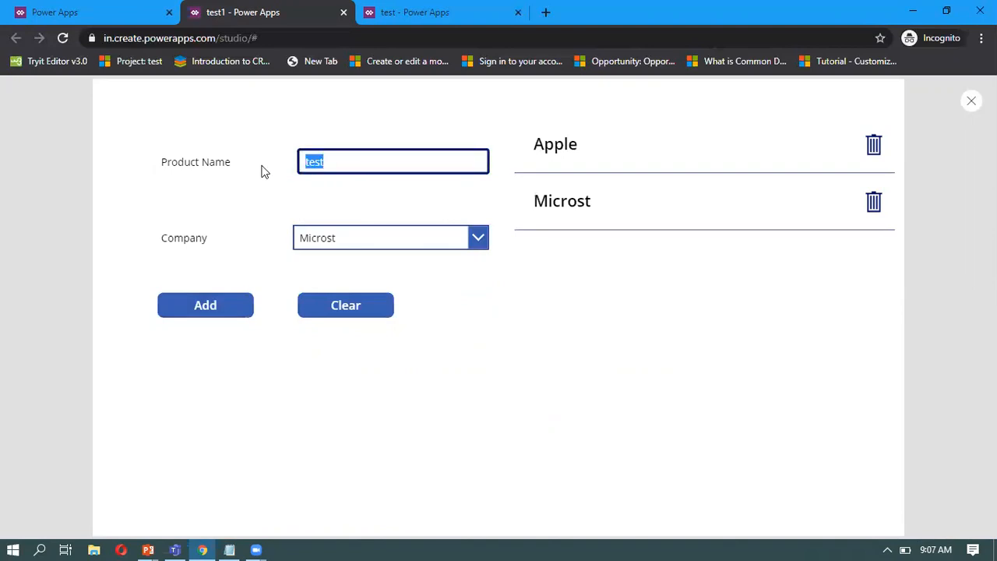
pyautogui.press('BackSpace')
pyautogui.write('goo')
pyautogui.press('BackSpace')
pyautogui.press('BackSpace')
pyautogui.write('chrome')
pyautogui.click(436, 248)
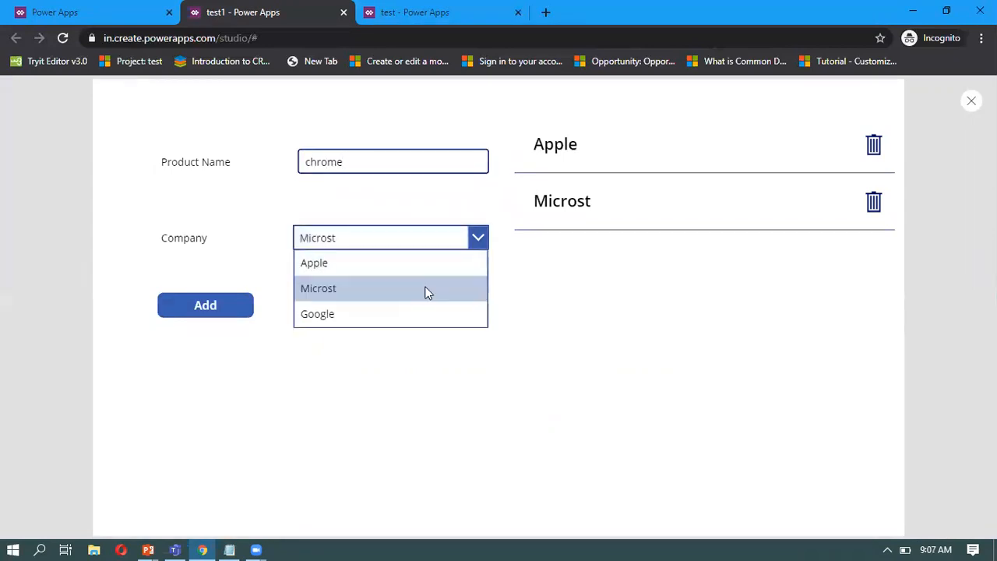
pyautogui.click(394, 321)
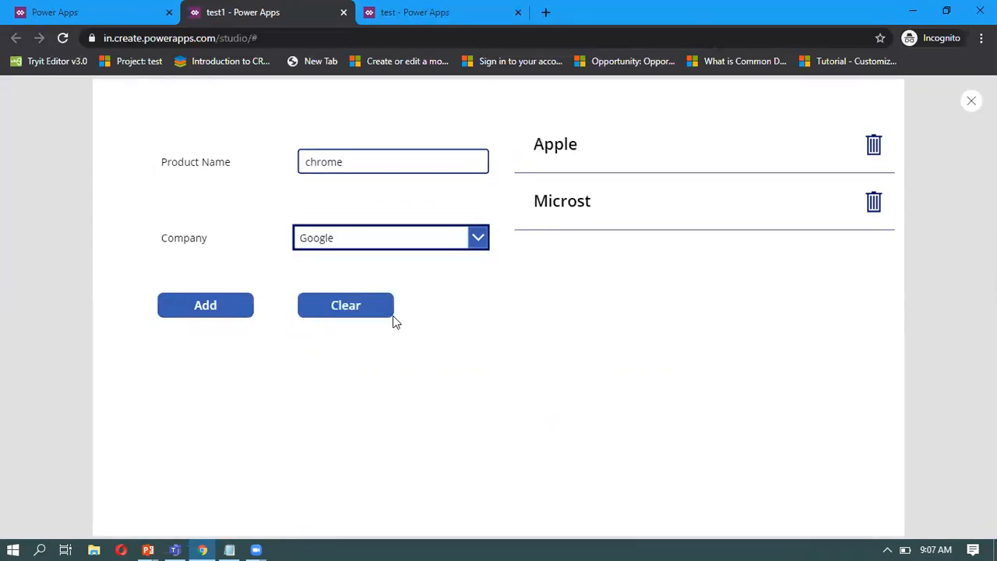
pyautogui.click(198, 319)
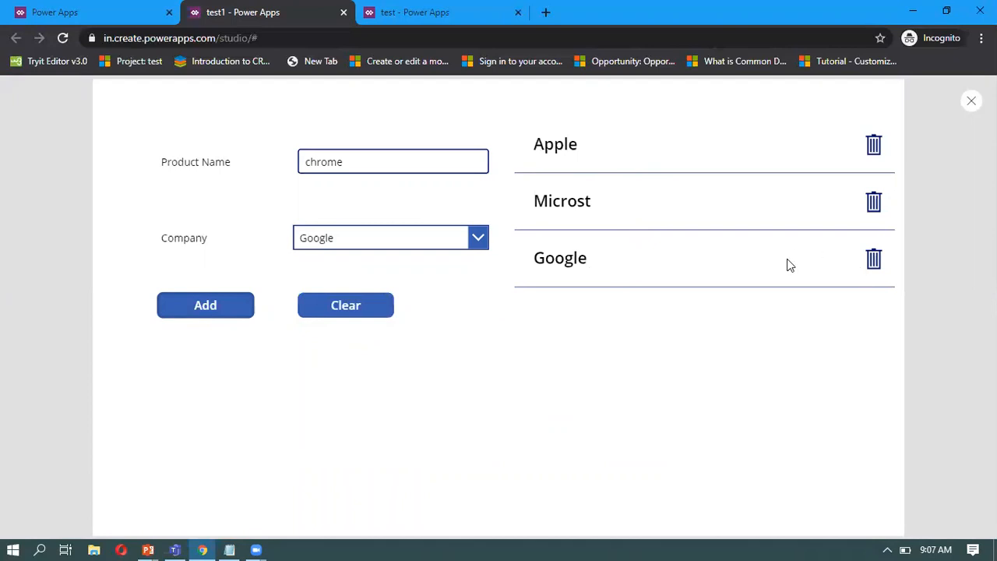
# Remove the Google entry from the gallery and clear all remaining entries.
pyautogui.click(874, 263)
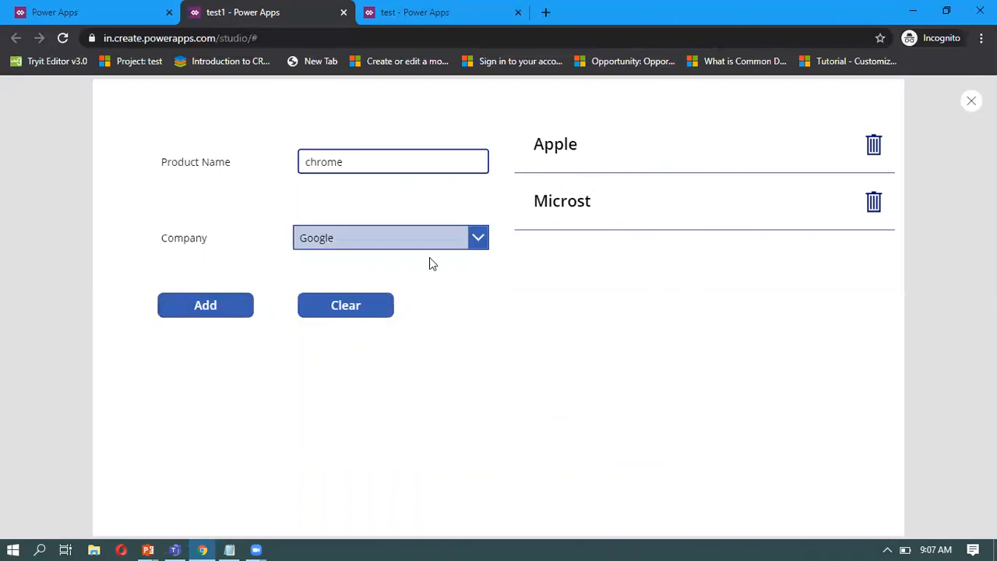
pyautogui.click(346, 310)
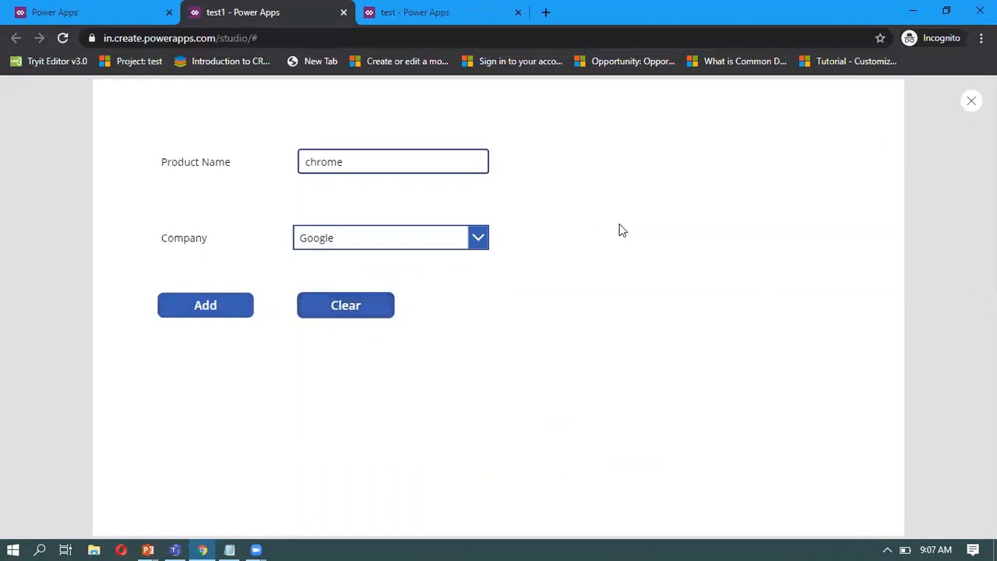
# Add the chrome product with the company Google to the emptied gallery six times.
pyautogui.click(206, 307)
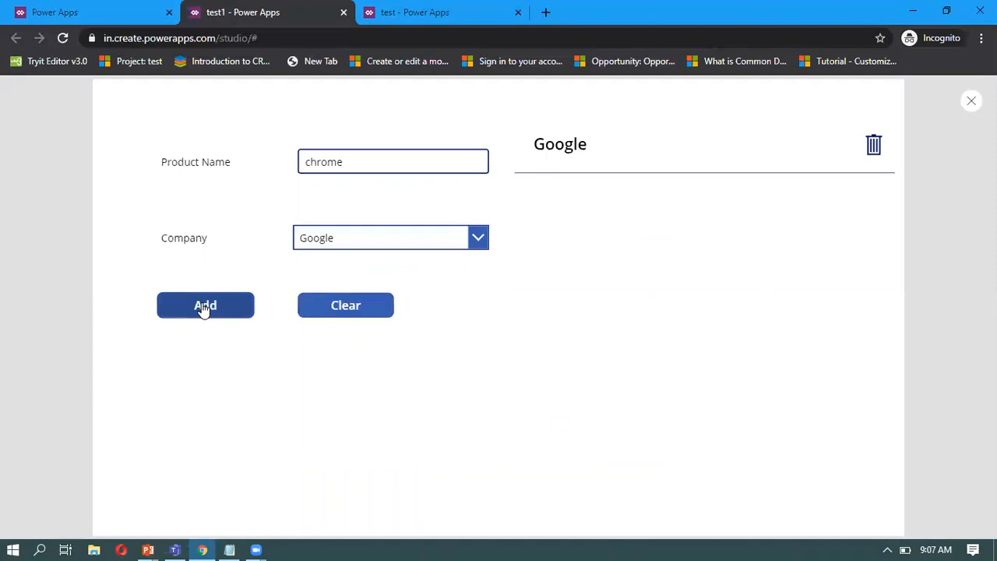
pyautogui.click(203, 311)
pyautogui.click(203, 310)
pyautogui.click(203, 310)
pyautogui.click(203, 310)
pyautogui.click(204, 310)
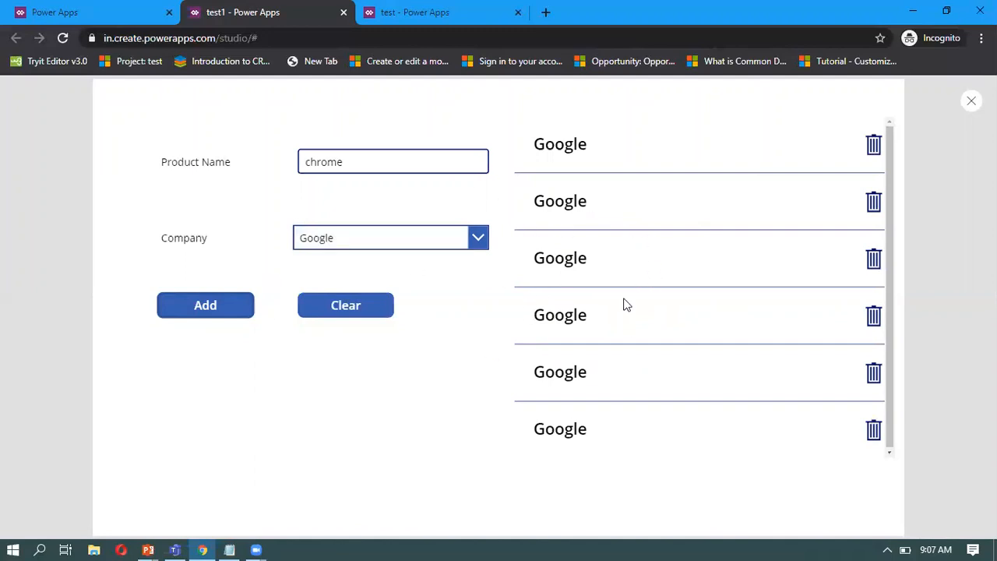
# Leave the preview, examine the stored items of the ProductList collection, and return to the app canvas.
pyautogui.click(972, 103)
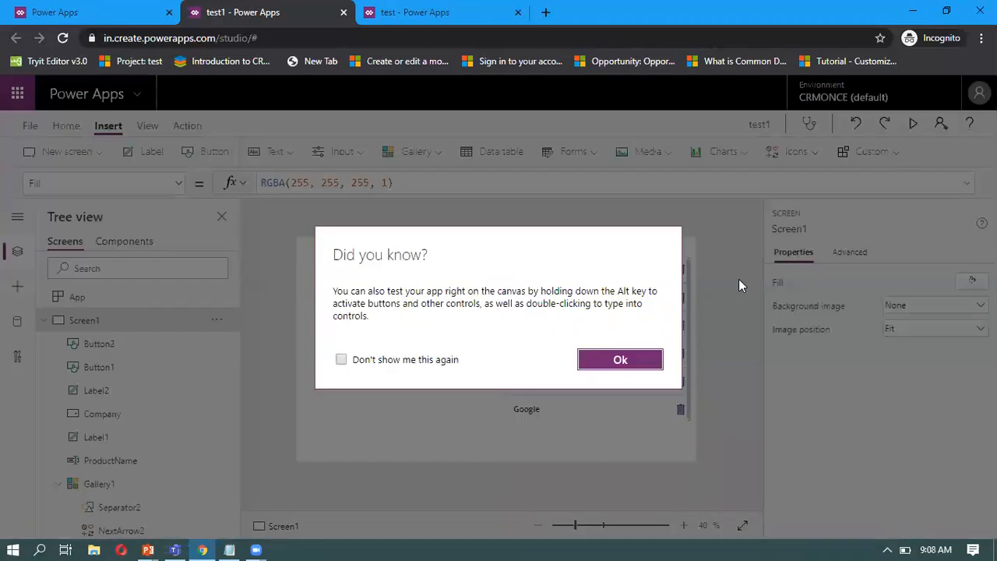
pyautogui.click(653, 358)
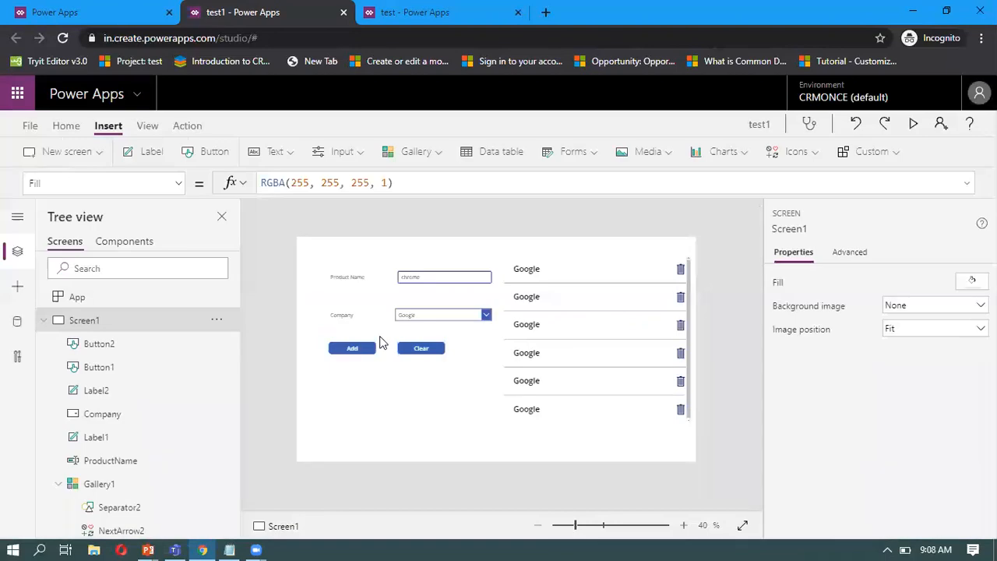
pyautogui.click(30, 127)
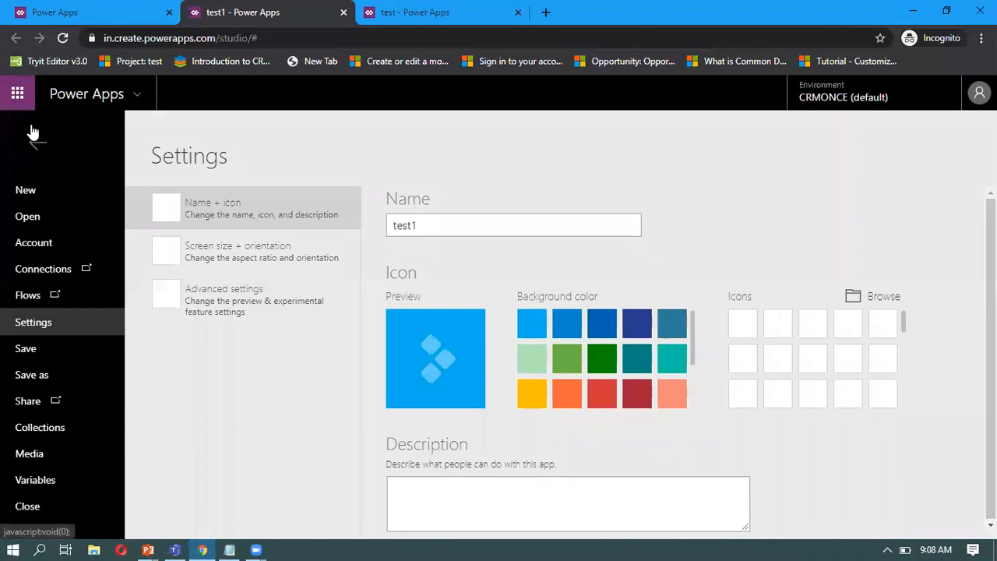
pyautogui.click(63, 426)
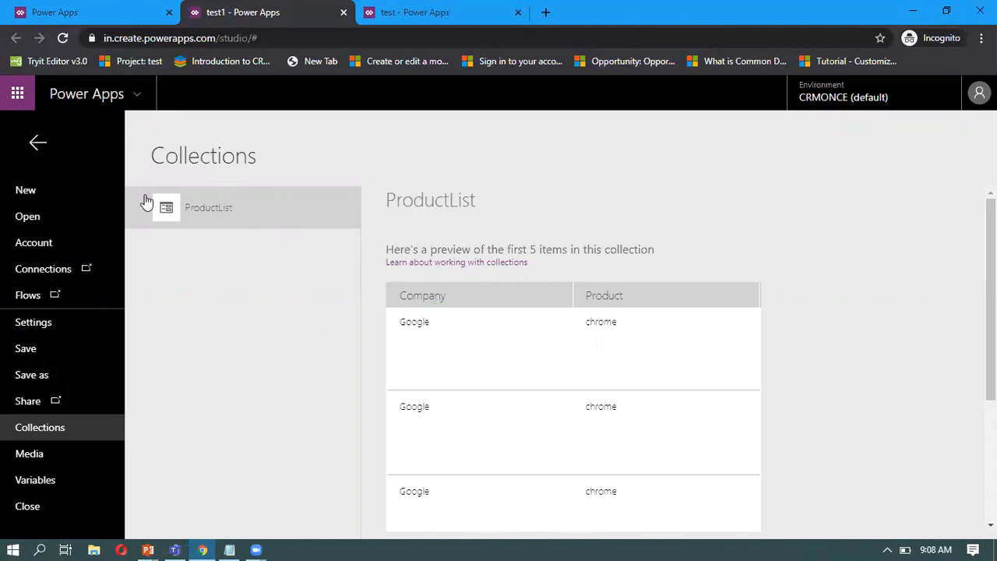
pyautogui.click(38, 144)
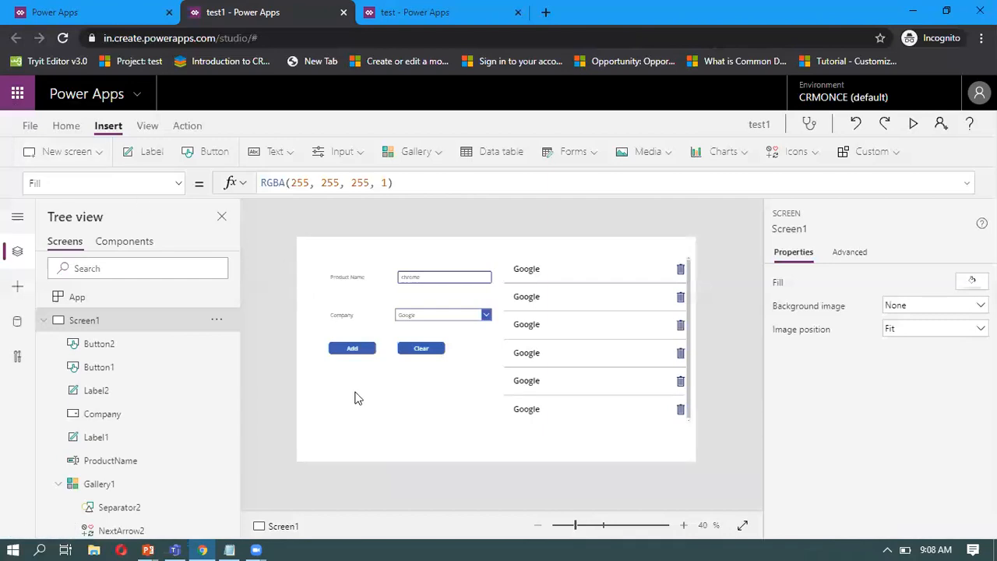